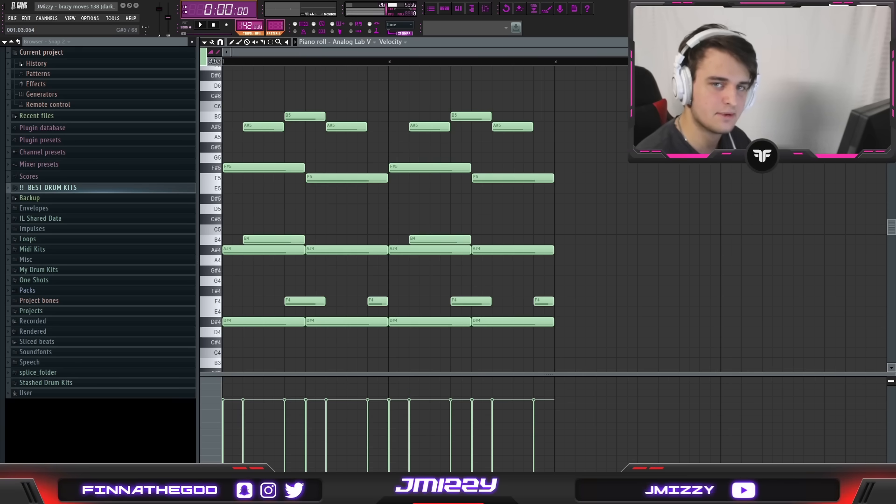
- Play back the example melody in the Analog Lab V piano roll
key("space")
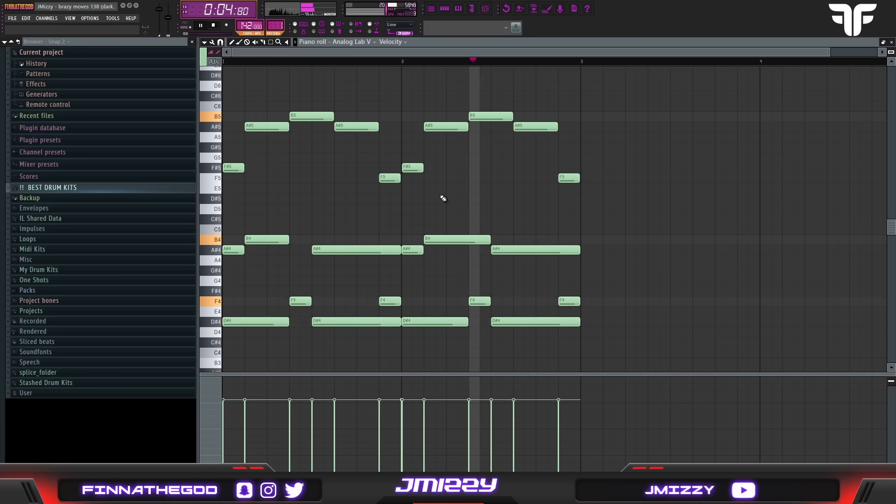
key("space")
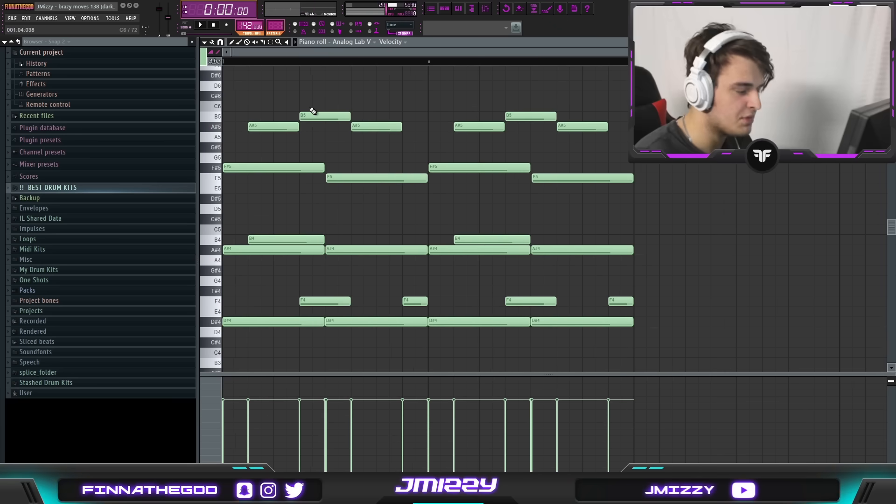
key("space")
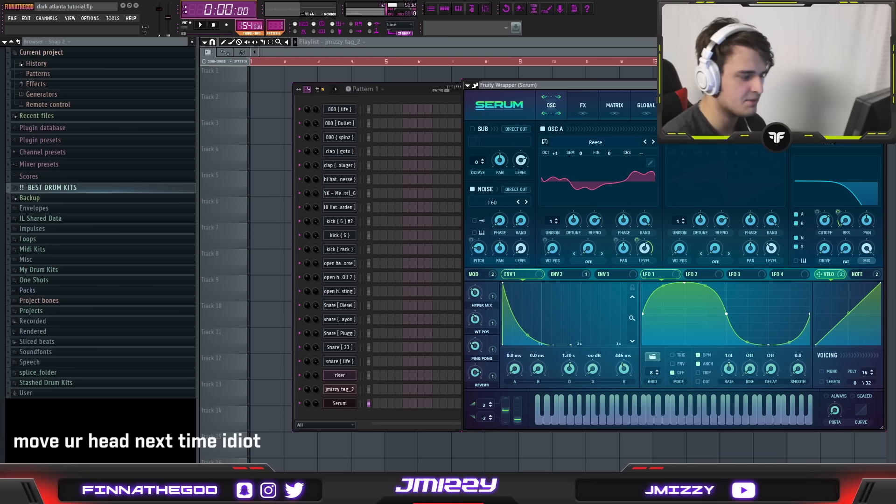
- Place a half-beat D#5 note at the start of Serum's piano roll
left_click(376, 355)
key("F7")
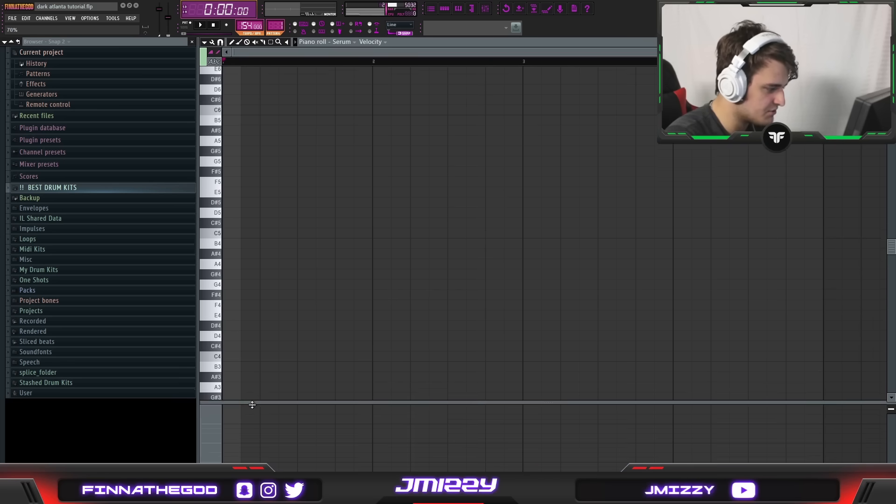
scroll(246, 331, "up", 3)
left_click(234, 303)
left_click(245, 283)
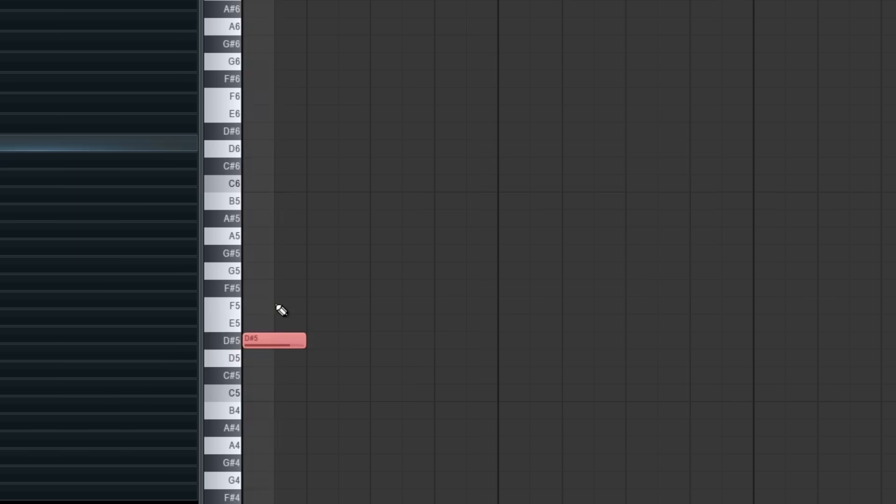
left_click_drag(302, 286, 270, 287)
- Add half-beat A#5, B5 and A#5 notes after the D#5 to form a four-note motif
right_click(282, 251)
left_click(287, 235)
right_click(290, 235)
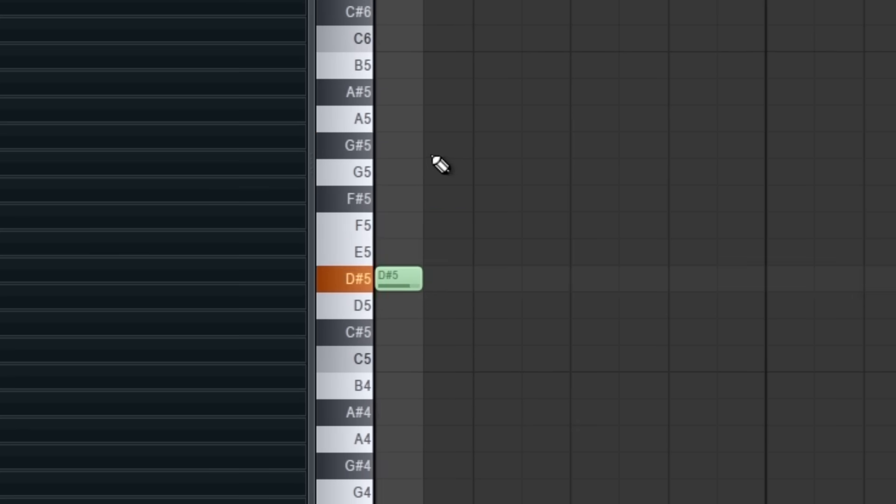
left_click(283, 204)
right_click(284, 202)
left_click(406, 82)
left_click(462, 49)
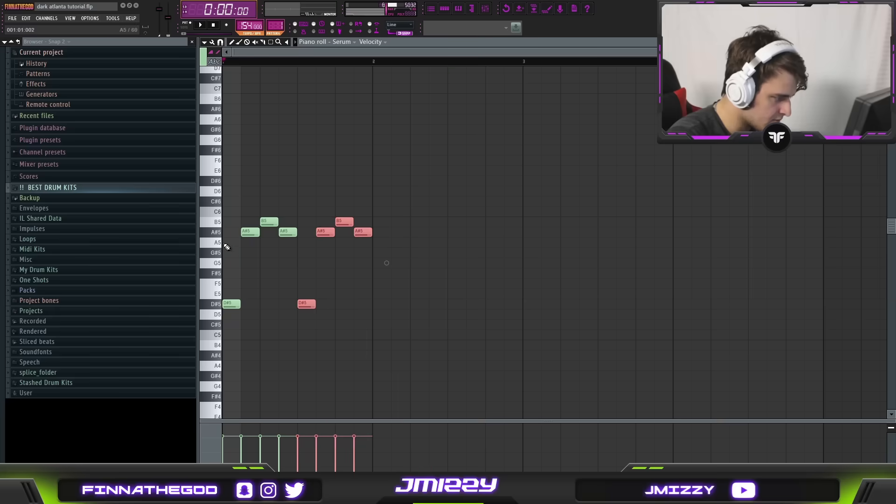
- Duplicate the four-note motif until it fills four bars
key("ctrl+b")
key("ctrl+b")
key("ctrl+b")
key("ctrl+b")
- Lengthen the D#5 notes to half a bar and the B5 notes to one beat across the pattern
key("space")
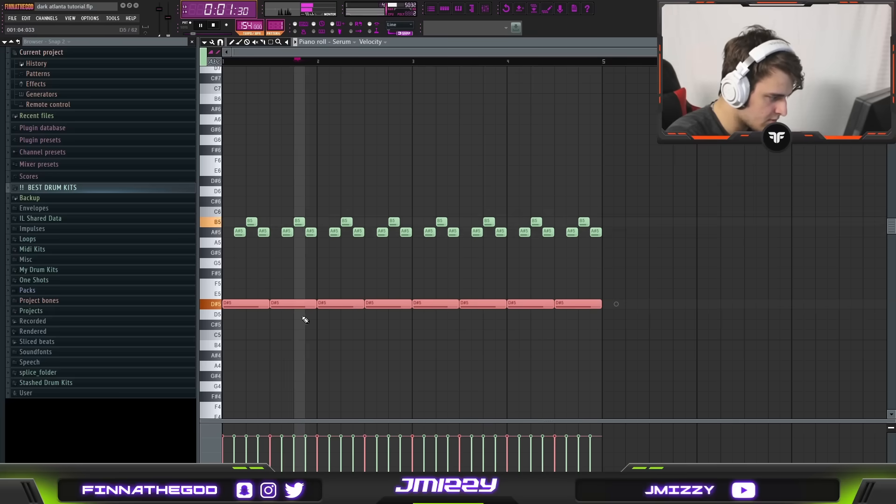
left_click_drag(611, 209, 270, 222)
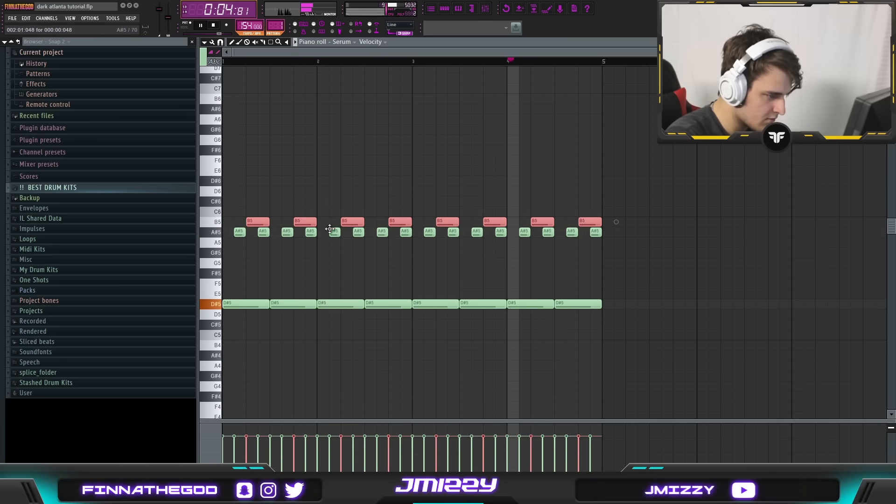
key("space")
- Add one-bar D#6 notes above the motif, starting halfway through bars 1 and 3
left_click(233, 181)
left_click_drag(246, 182, 304, 182)
key("space")
key("space")
left_click_drag(291, 181, 319, 183)
key("space")
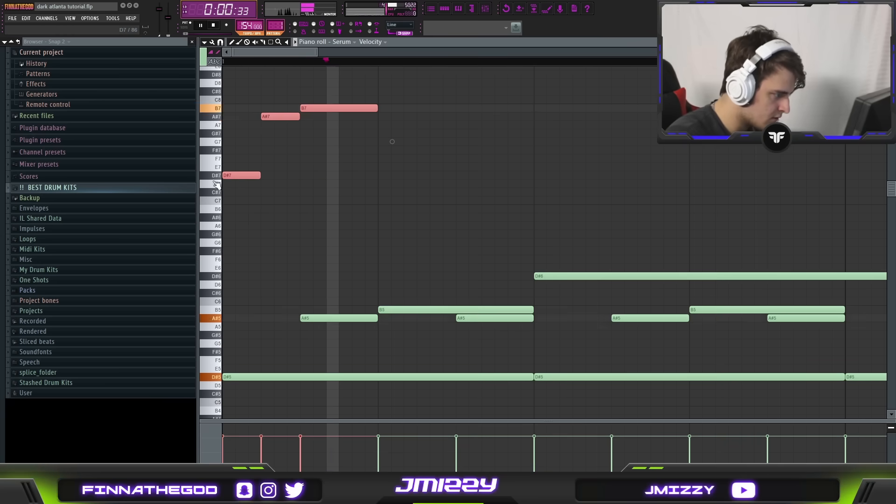
- Shape a high figure at the pattern's start with sixteenth-note D#7 and B7, followed by an eighth-note A#7
key("space")
key("ctrl+d")
left_click_drag(280, 118, 313, 117)
key("space")
- Select the high D#7, B7, A#7 figure and duplicate it to the end of the four-bar pattern
scroll(322, 138, "down", 3)
left_click_drag(308, 187, 204, 91)
key("ctrl+b")
key("ctrl+b")
key("ctrl+b")
key("ctrl+b")
scroll(262, 114, "down", 3)
key("ctrl+b")
key("ctrl+b")
key("ctrl+b")
key("ctrl+b")
key("ctrl+b")
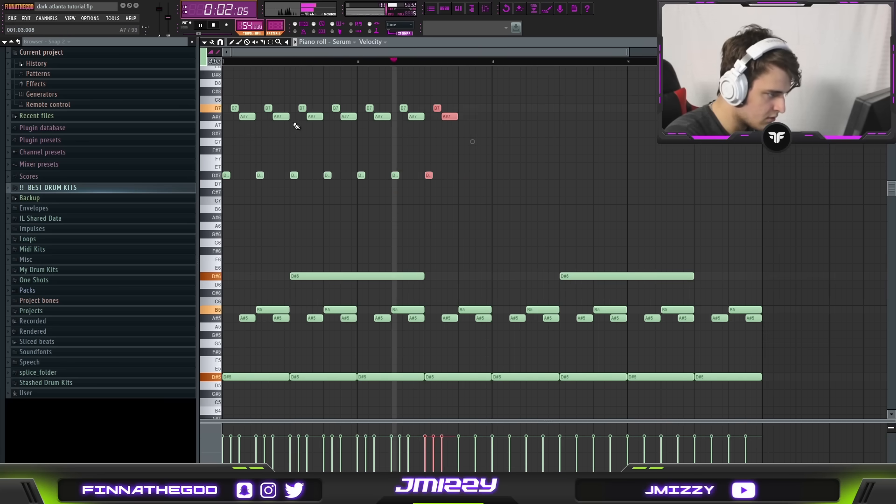
key("ctrl+b")
key("ctrl+b")
key("ctrl+b")
key("ctrl+b")
key("ctrl+b")
key("ctrl+b")
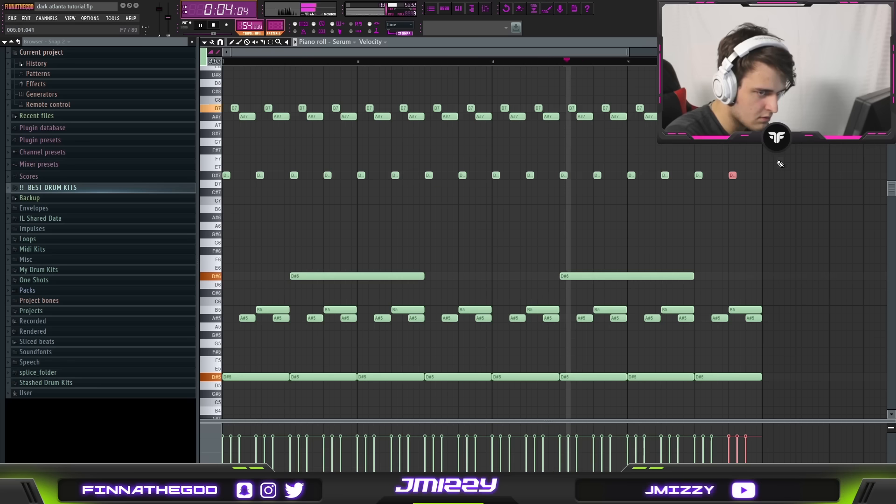
- Clone the Serum channel and fill the clone's four-bar piano roll with a repeating D#5, A#4, B4, D#5 motif
key("ctrl+d")
left_click_drag(803, 195, 308, 68)
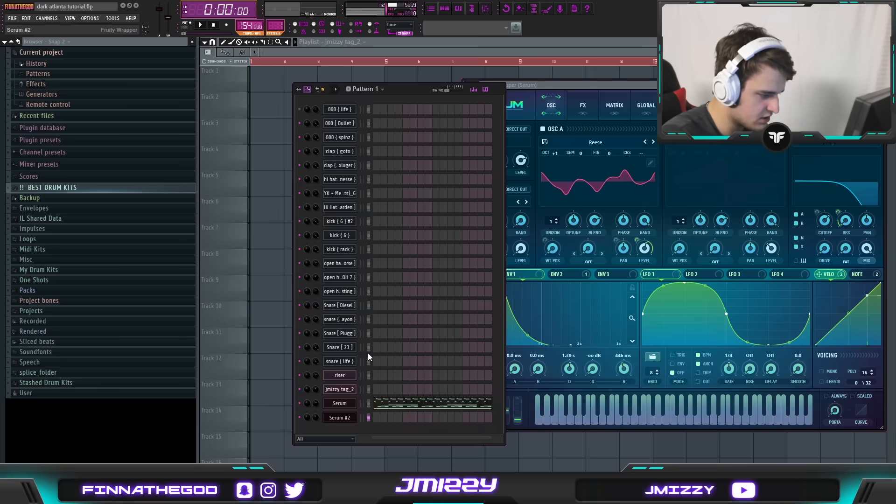
key("F7")
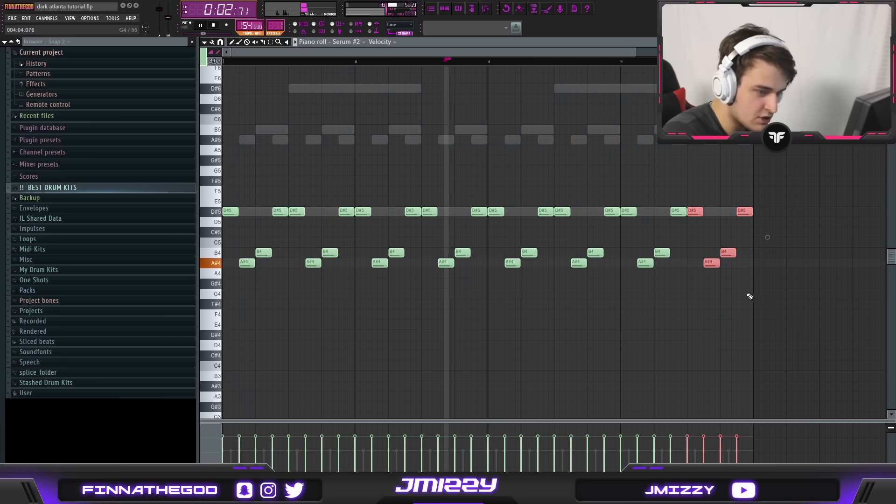
left_click_drag(746, 296, 512, 250)
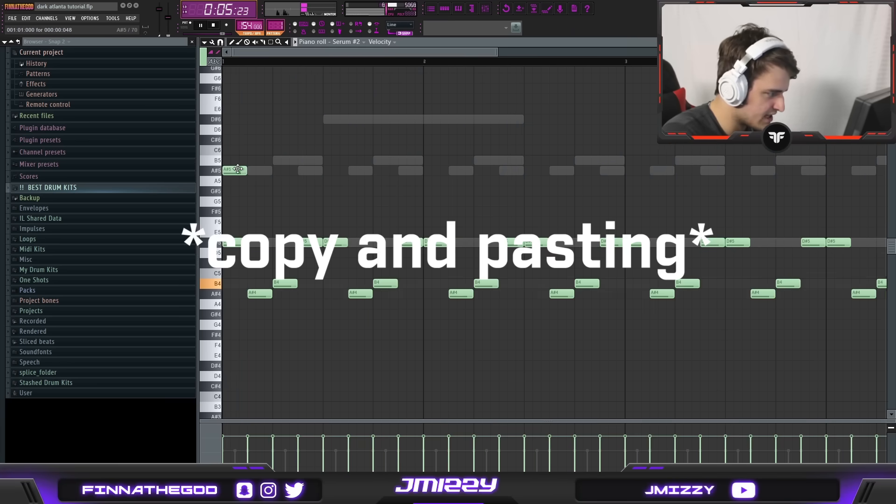
- Draw an upper figure at the start of Serum #2's pattern: sixteenth-note A#5 and B5, then a D#6
key("space")
left_click_drag(235, 172, 234, 171)
left_click(236, 160)
left_click(253, 140)
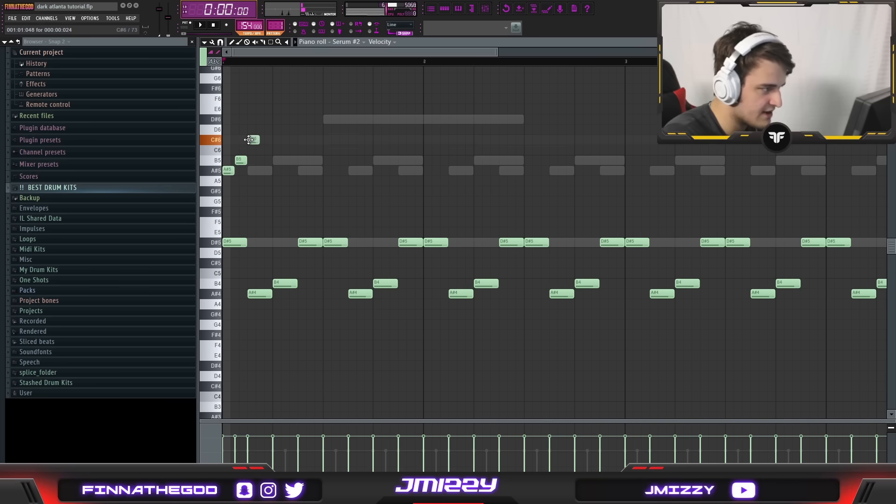
left_click_drag(264, 141, 264, 121)
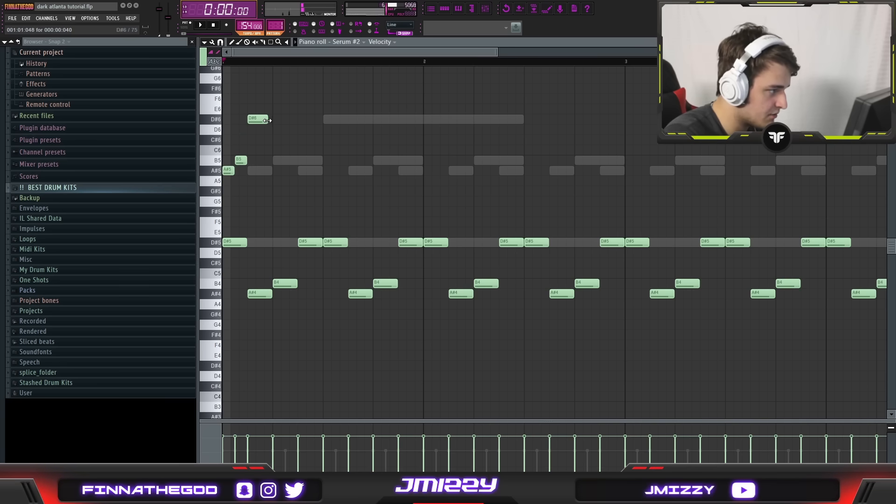
- Duplicate the upper A#5, B5, D#6 figure repeatedly along the Serum #2 pattern
key("space")
key("ctrl+b")
key("ctrl+b")
key("ctrl+b")
key("ctrl+b")
key("ctrl+b")
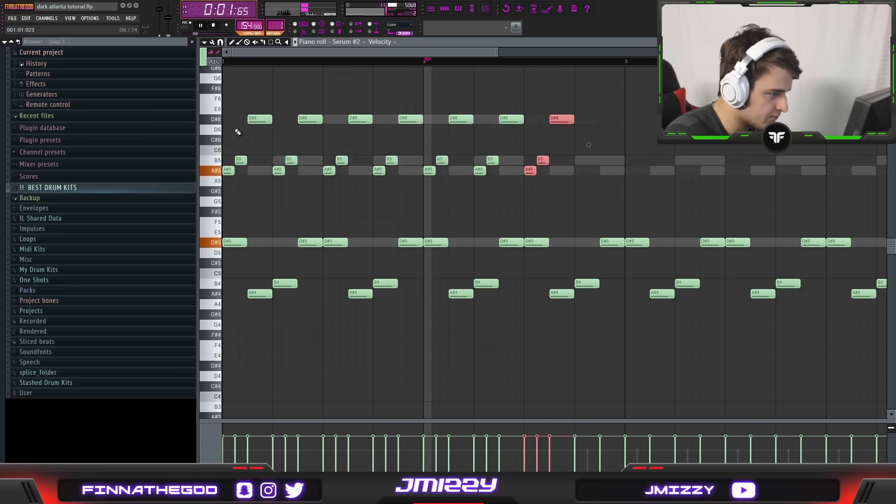
scroll(238, 133, "down", 3)
key("ctrl+b")
key("ctrl+b")
key("ctrl+b")
key("ctrl+b")
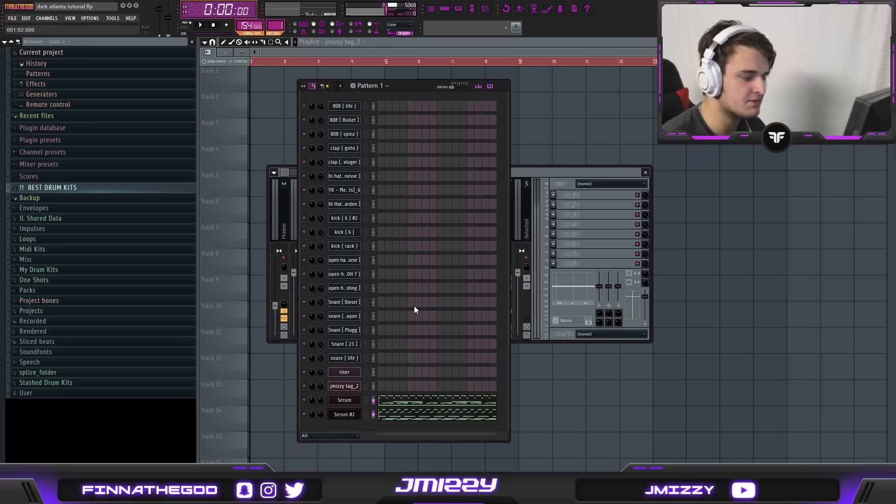
- Route the Serum and Serum #2 channels to mixer inserts 1 and 2
left_click(520, 173)
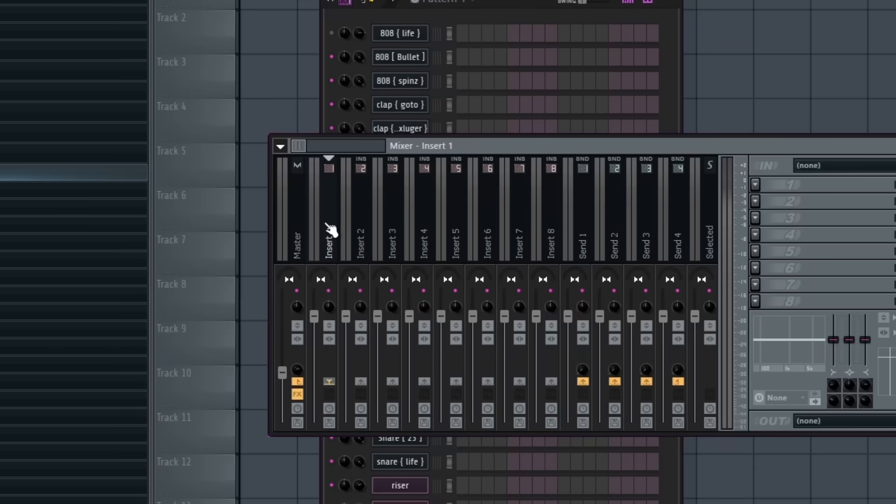
key("ctrl+shift+l")
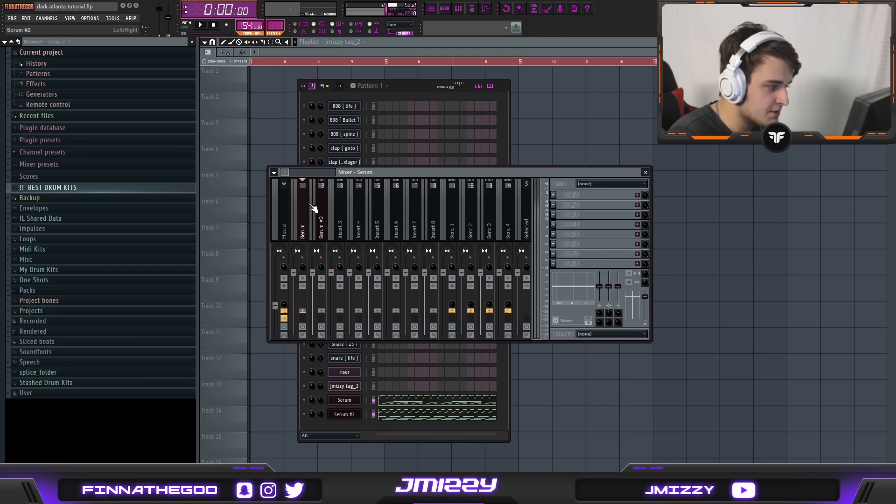
- Add HalfTime to the Serum #2 mixer track and set its loop length to 8 Bars
left_click(406, 92)
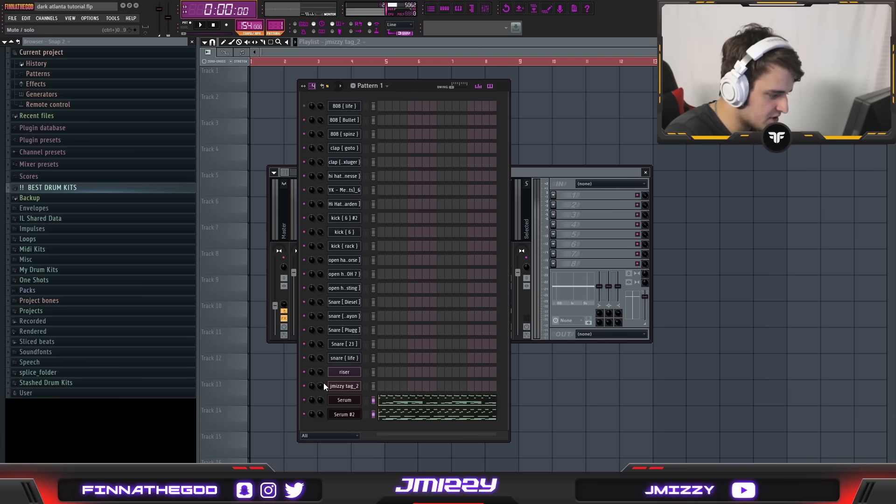
key("F9")
left_click(324, 242)
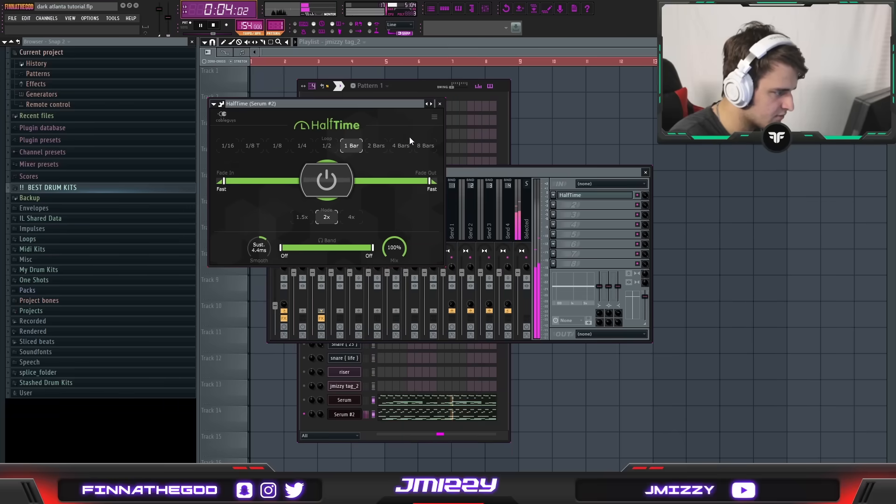
left_click(274, 172)
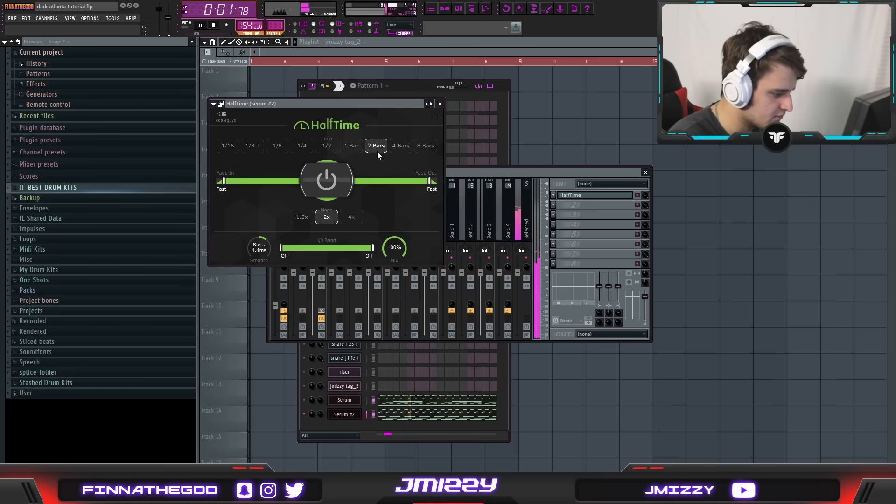
left_click(421, 144)
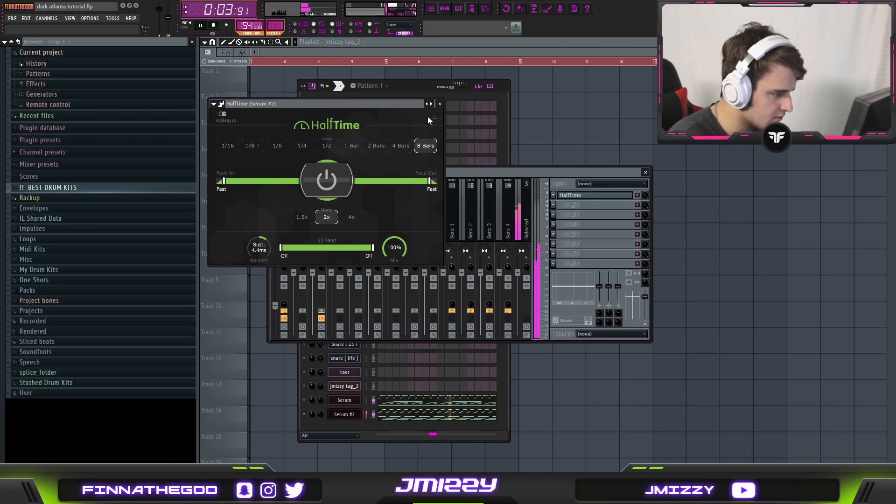
- Place Pattern 1 at the start of playlist Track 1 and duplicate it once to span eight bars
left_click(430, 9)
left_click(242, 52)
left_click(270, 77)
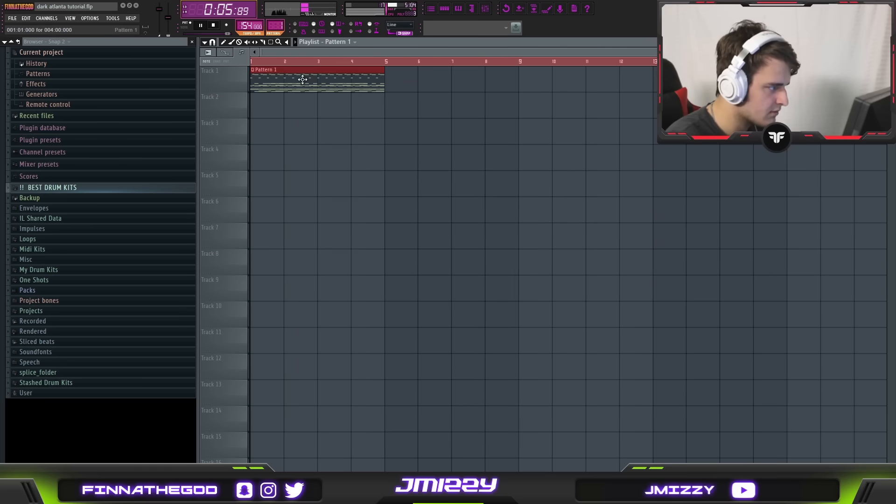
key("l")
key("ctrl+b")
- Render the Serum #2 mixer track to a WAV audio clip on playlist Track 2 and play it
key("F9")
key("alt+r")
left_click(378, 189)
key("space")
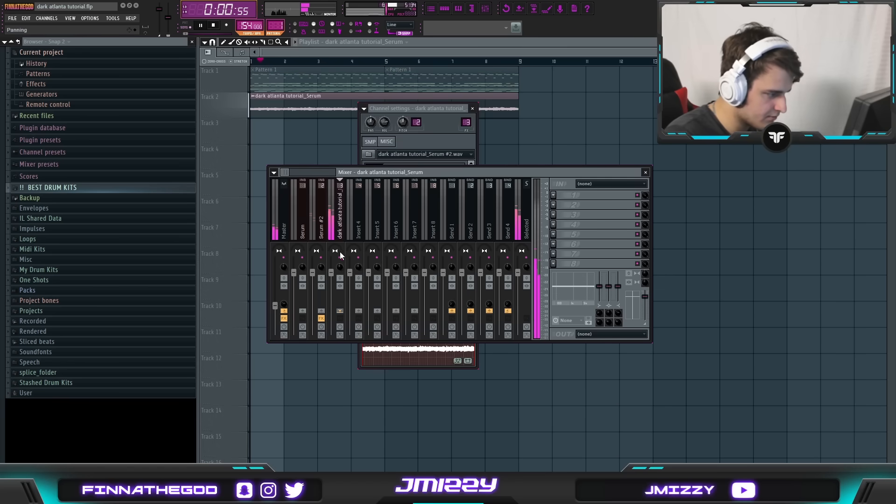
- Add Fruity Reeverb 2 to the first effect slot of the rendered clip's mixer track
left_click(553, 195)
left_click(608, 321)
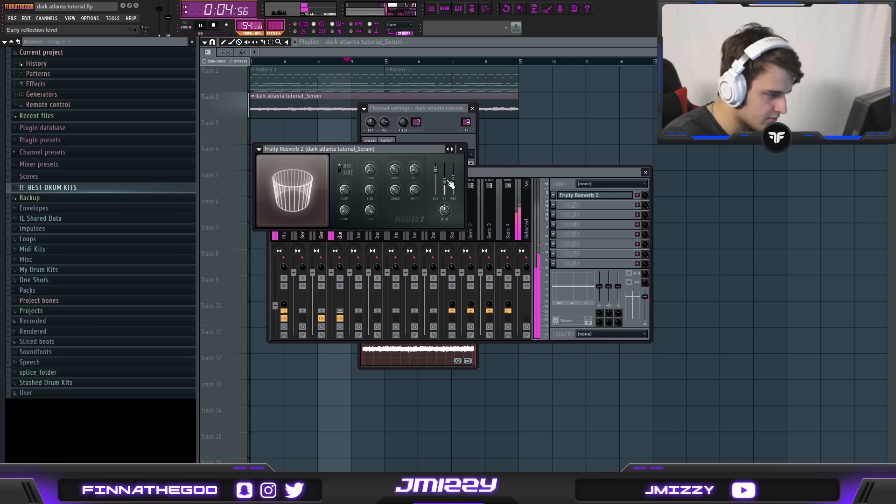
left_click(461, 149)
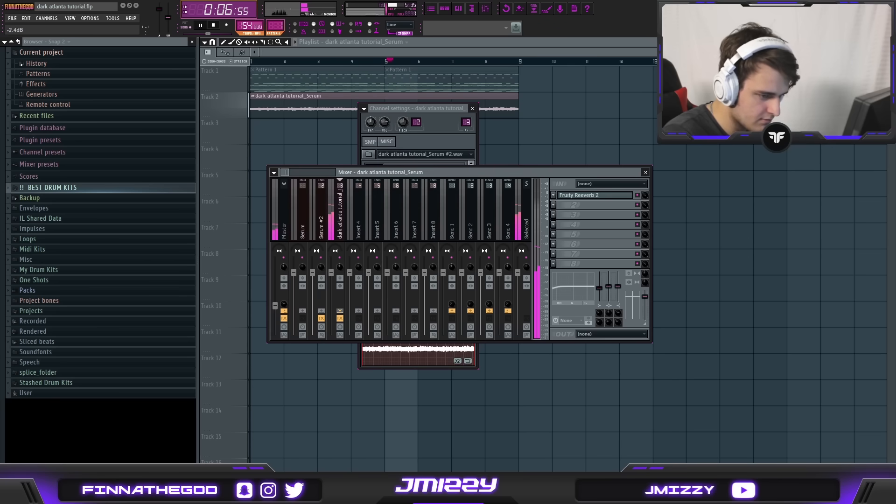
- Add ValhallaVintageVerb to the Serum #2 mixer track and set its mix to 11.6%
key("F12")
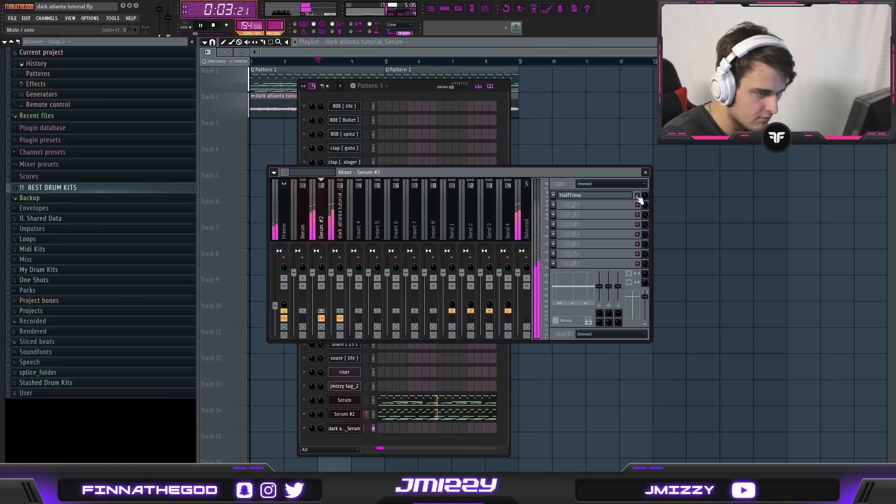
left_click(646, 172)
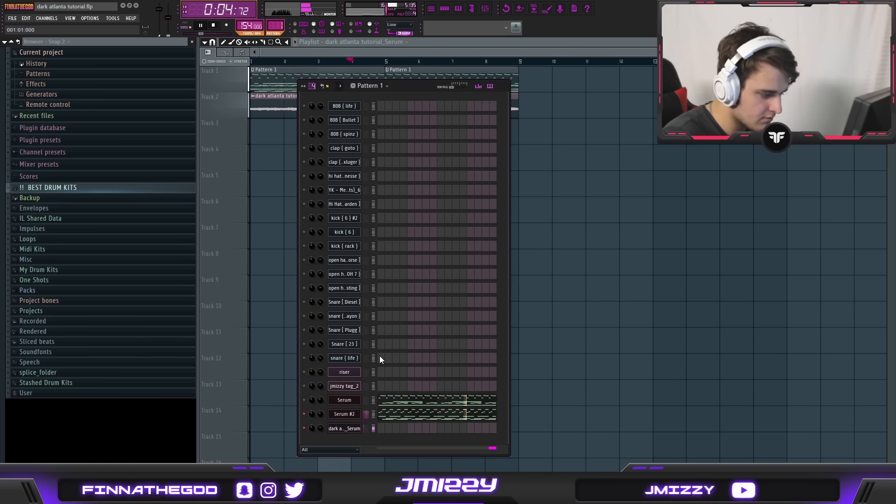
left_click(341, 414)
left_click_drag(263, 201, 288, 312)
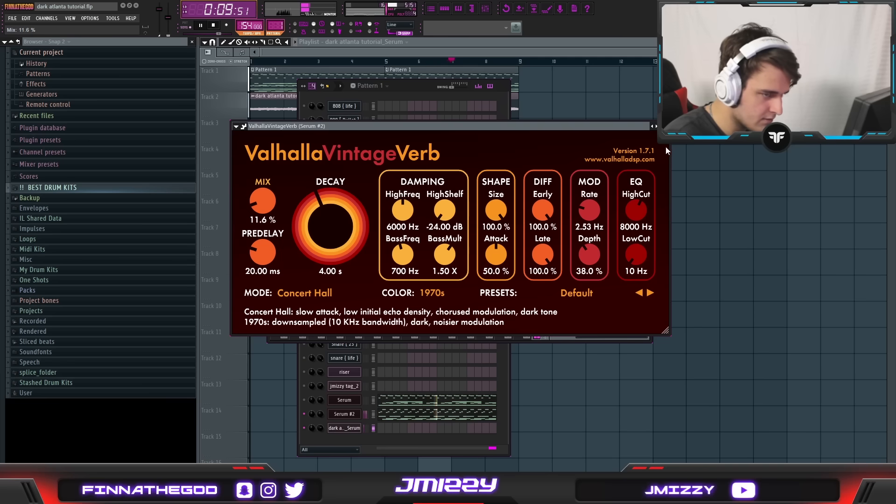
key("F9")
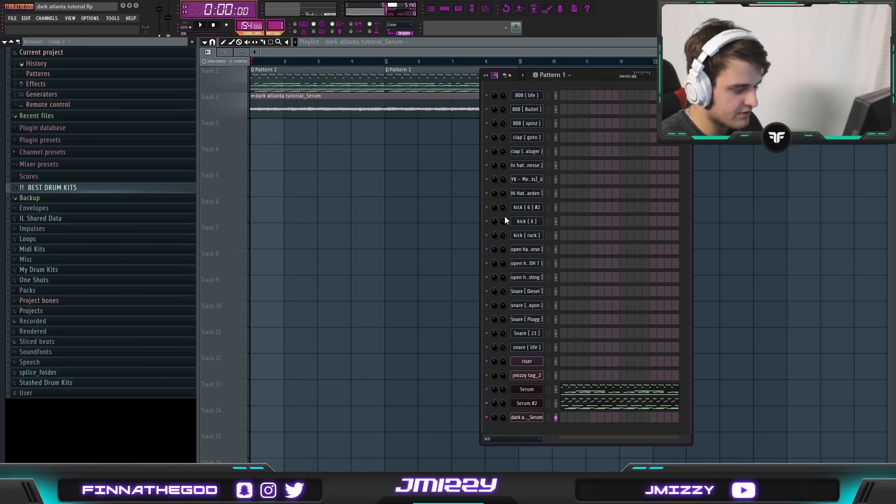
- Play the song and open the Serum channel to check its sound
key("space")
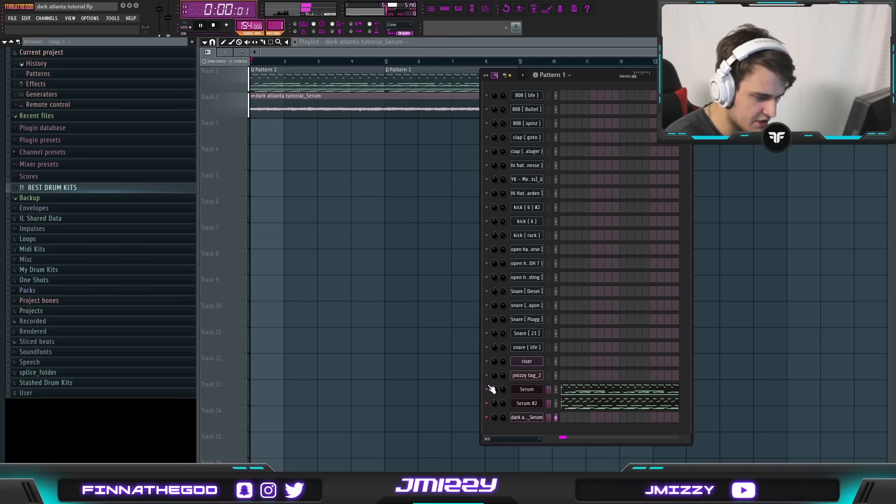
left_click(523, 389)
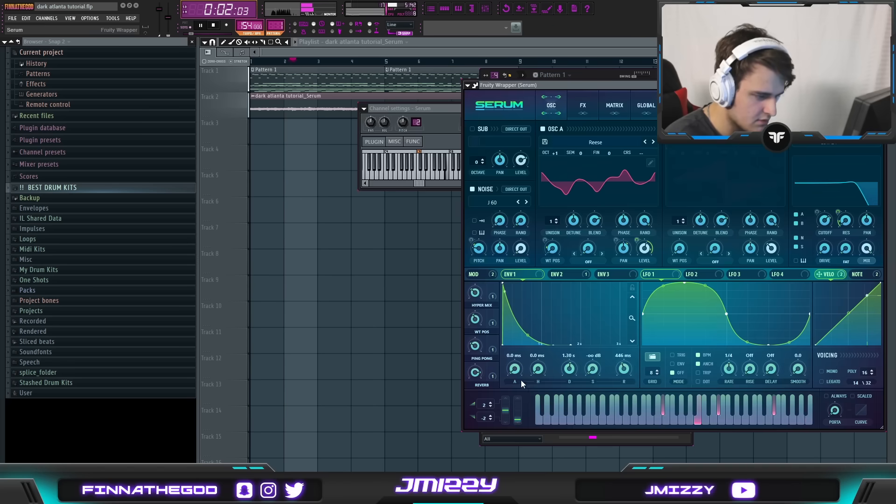
left_click(444, 139)
key("space")
- Cut the lows and highs of the rendered Serum #2 clip with Parametric EQ 2 and add RC-20 Retro Color with the Vinyl 1 preset
key("F9")
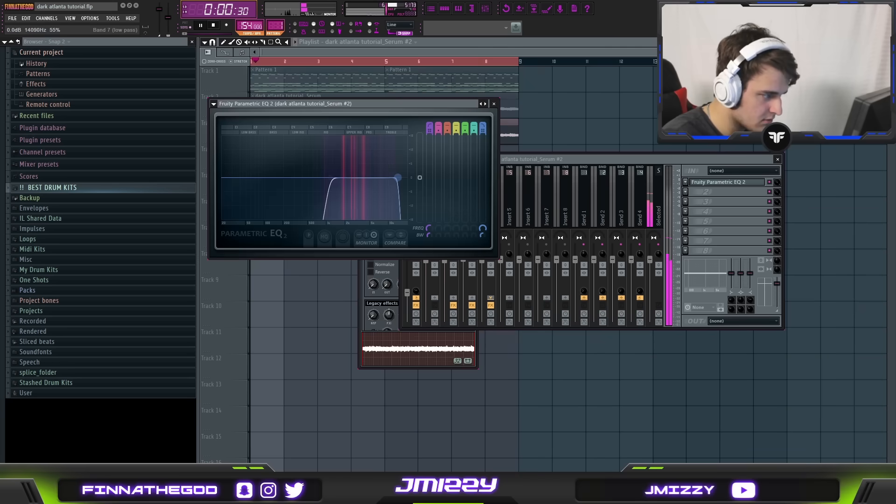
left_click(494, 104)
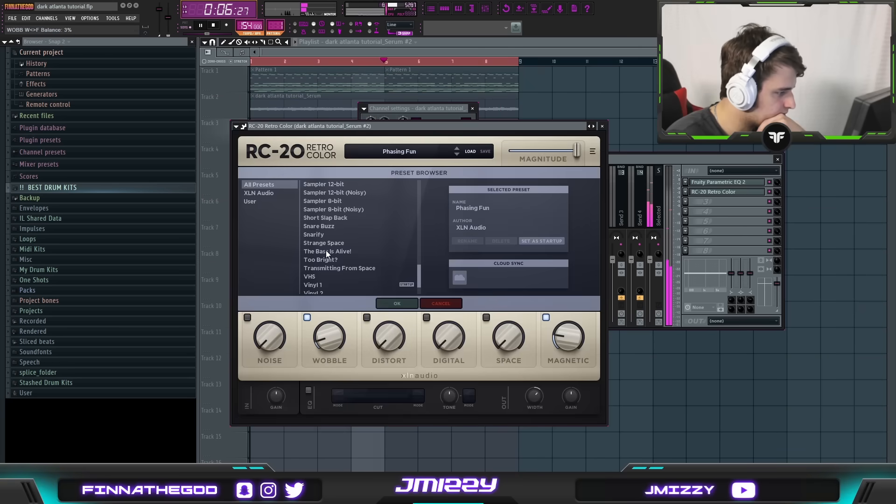
scroll(327, 233, "up", 1)
left_click(329, 205)
scroll(331, 234, "down", 3)
left_click(329, 256)
left_click(390, 302)
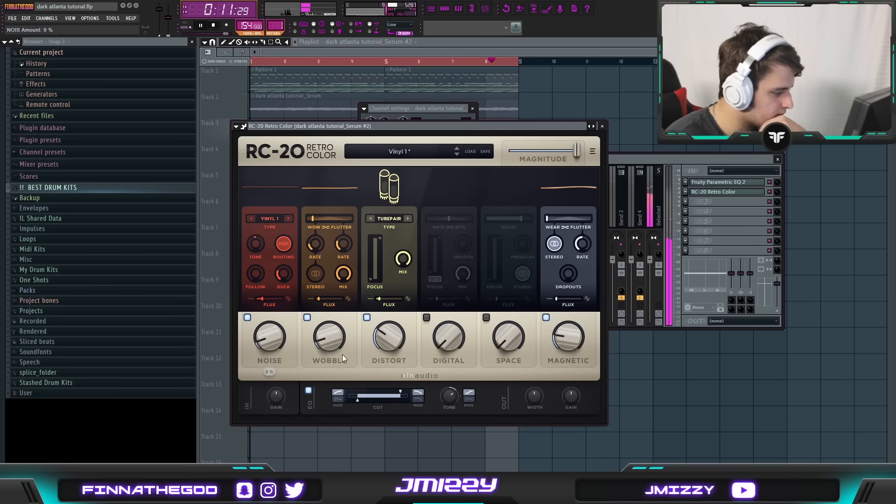
mouse_move(359, 401)
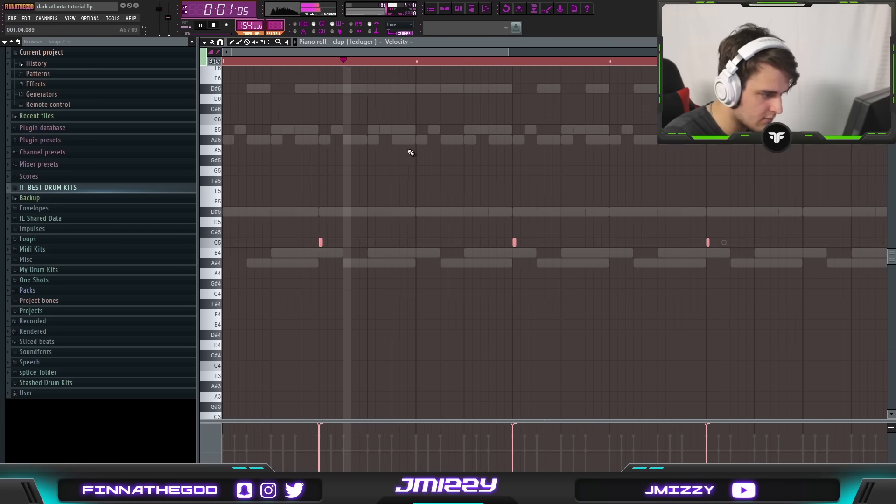
- Add 808 (spinz) hits on steps 1, 7 and 13 and extend Pattern 1 to eight beats per bar
key("space")
left_click(445, 8)
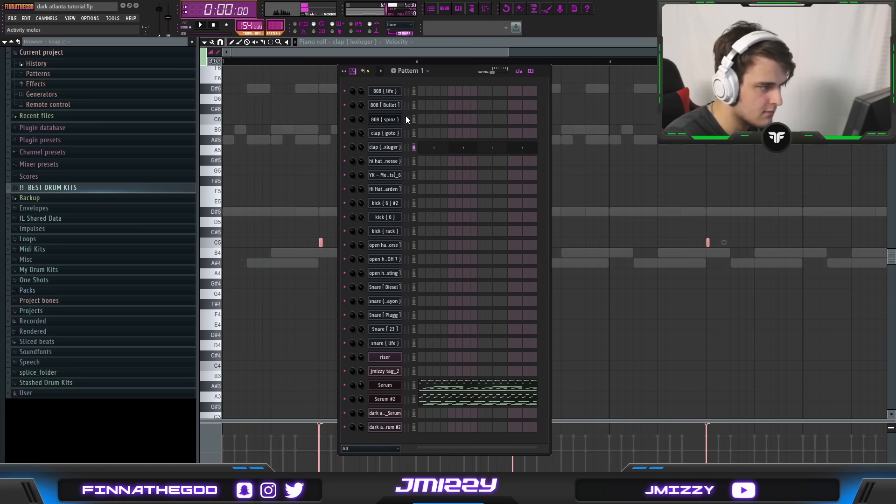
left_click(422, 120)
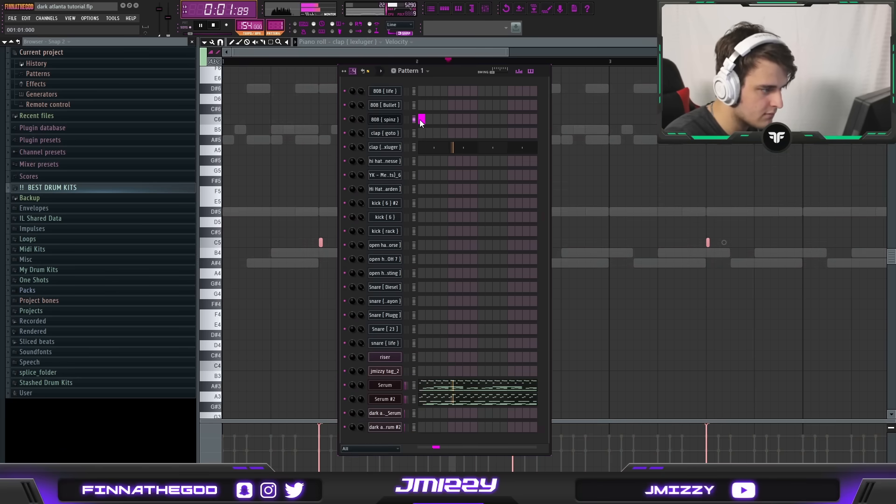
left_click(466, 119)
left_click(512, 120)
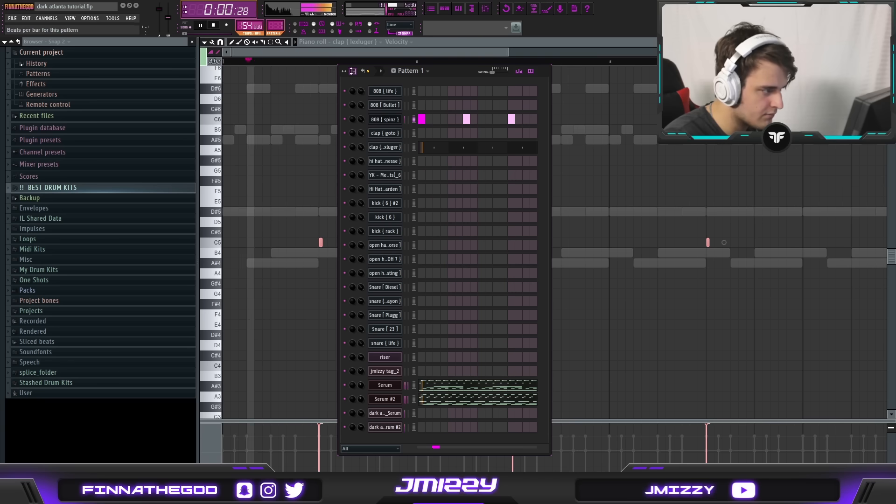
left_click_drag(353, 71, 353, 65)
left_click(571, 120)
right_click(571, 119)
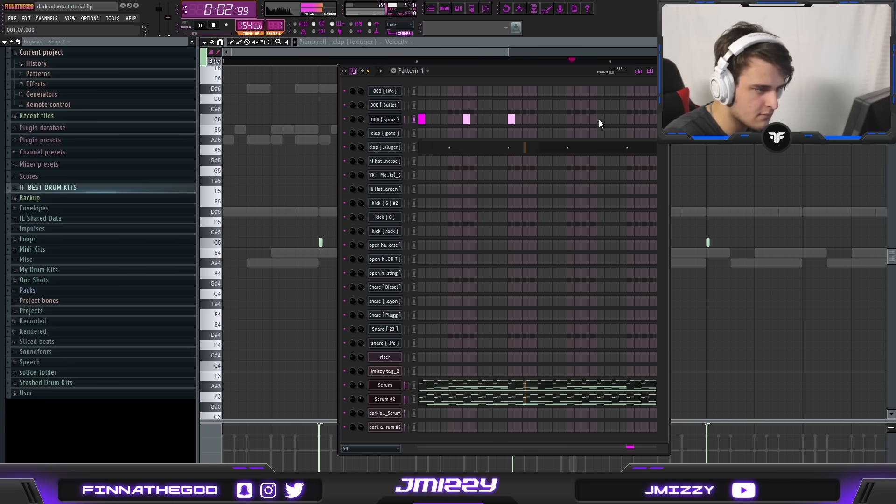
- Raise the 808 (spinz) notes to D#5 in the piano roll and repeat them in the following bars
right_click(390, 121)
left_click(395, 136)
key("space")
left_click_drag(357, 243, 360, 210)
key("space")
scroll(368, 188, "down", 2)
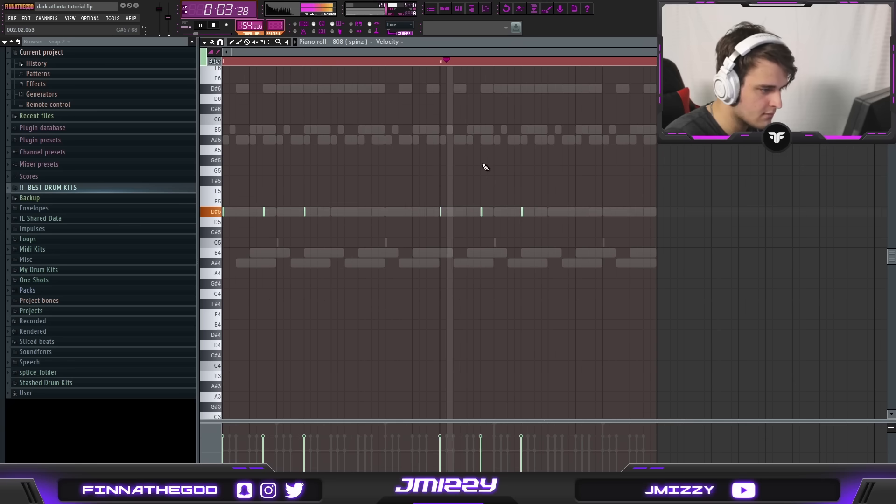
- End the 808 line's fourth bar with an A#4 note followed by three A#5 notes
scroll(591, 192, "down", 2)
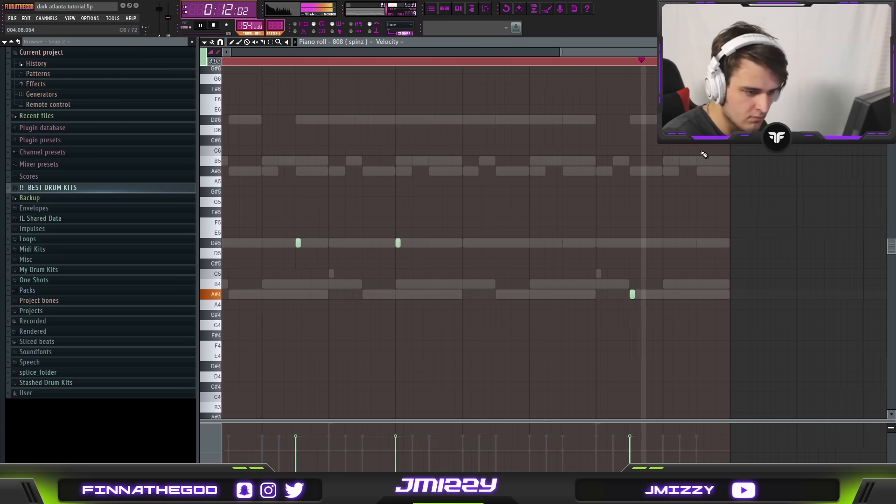
left_click(657, 171)
left_click(677, 171)
key("space")
left_click(698, 171)
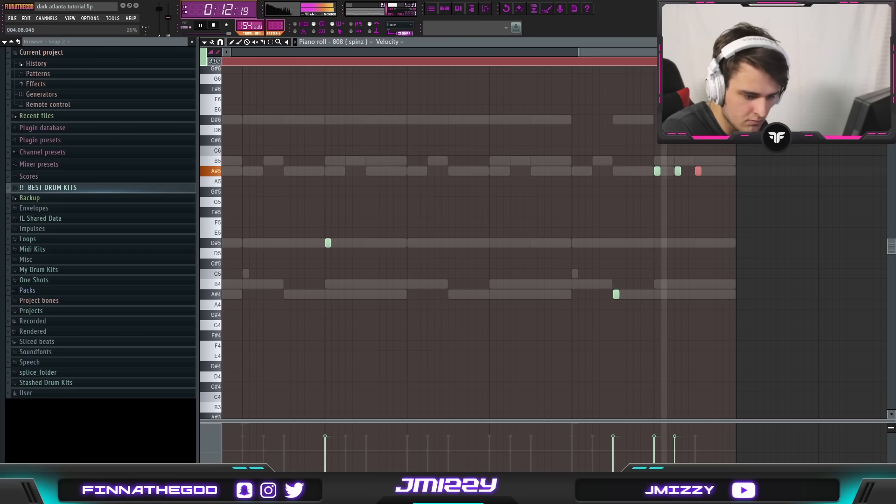
key("space")
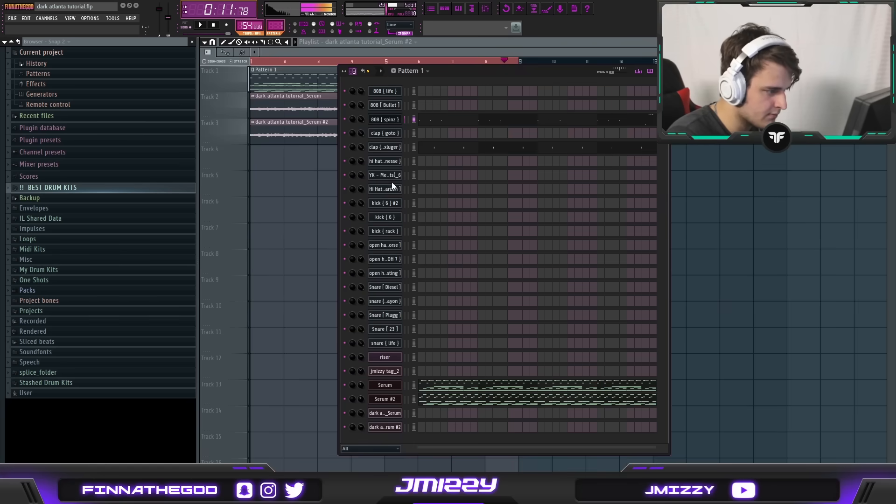
- Fill the Hi Hat (Garden) channel on every second step and open it in the piano roll
right_click(392, 185)
left_click(418, 252)
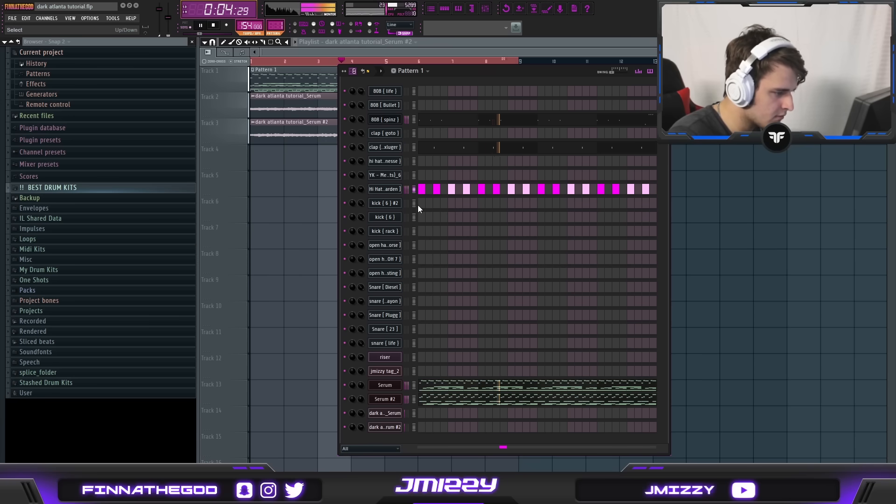
right_click(395, 190)
left_click(414, 191)
- Paint fast C5 hi-hat rolls around beats 2, 6 and 8 of the first bar
scroll(324, 156, "down", 2)
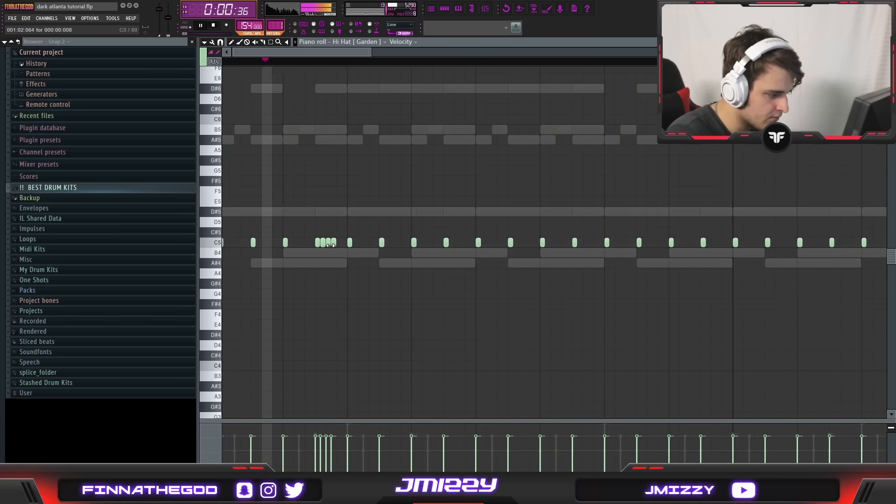
scroll(460, 247, "up", 2)
scroll(511, 244, "down", 3)
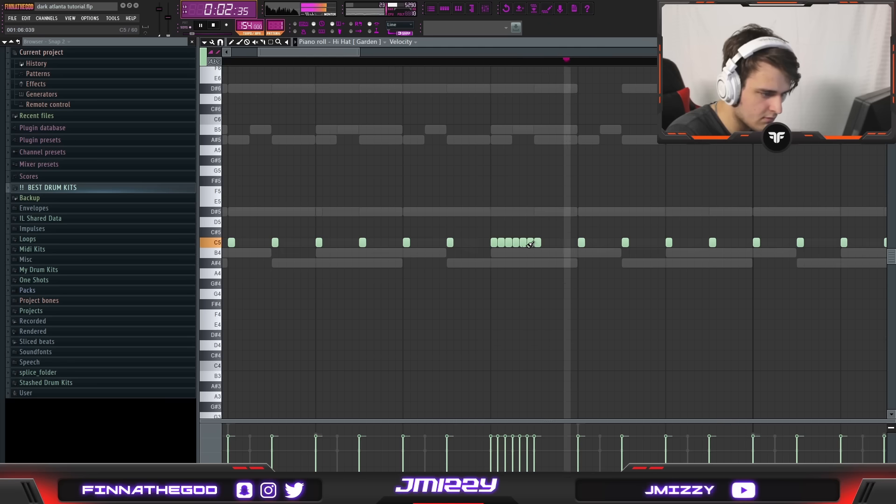
scroll(511, 250, "up", 3)
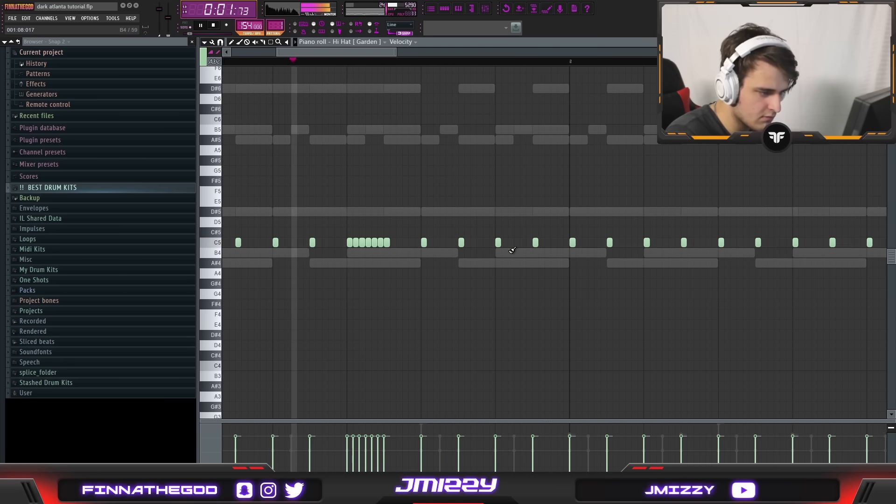
left_click_drag(504, 245, 515, 244)
scroll(514, 243, "down", 2)
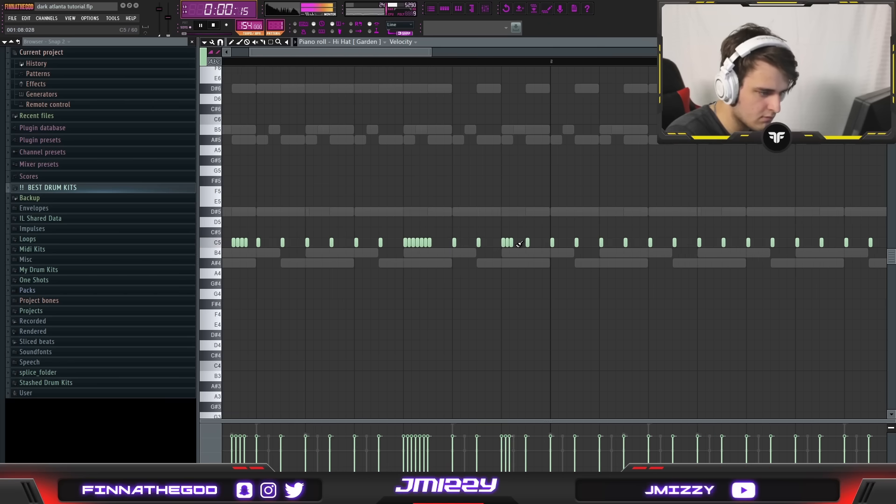
- Paint a four-note C5 hi-hat roll on beat 2 of the second bar
scroll(511, 243, "down", 2)
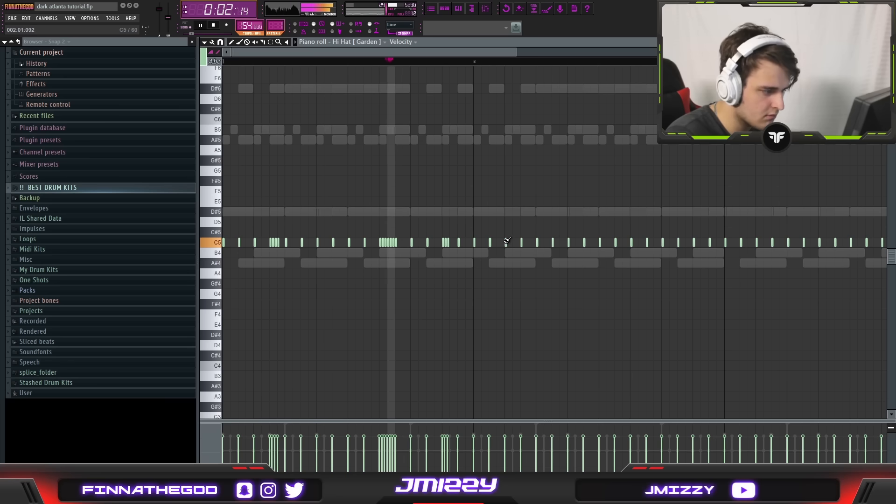
scroll(512, 244, "up", 2)
left_click(454, 63)
scroll(476, 121, "down", 2)
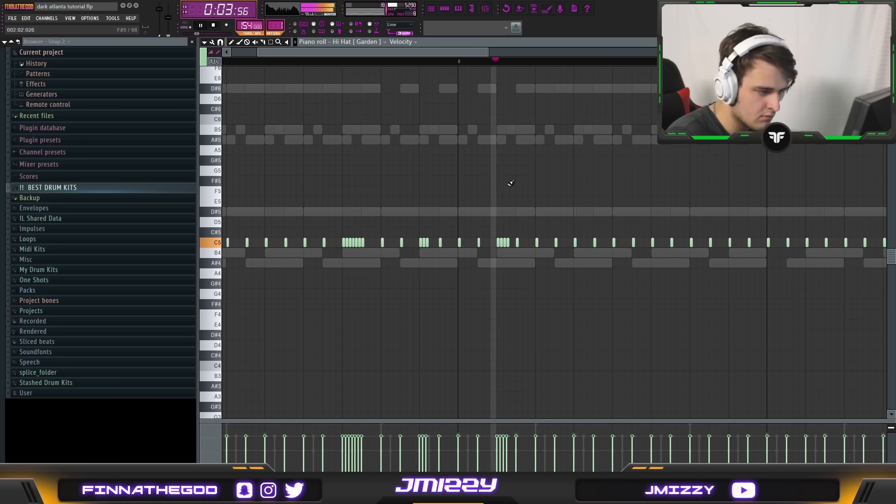
- Add a six-note A#4 hi-hat roll on beat 7 of the second bar and lower the hit before it to A#4
scroll(560, 233, "up", 3)
left_click_drag(595, 264, 612, 265)
key("space")
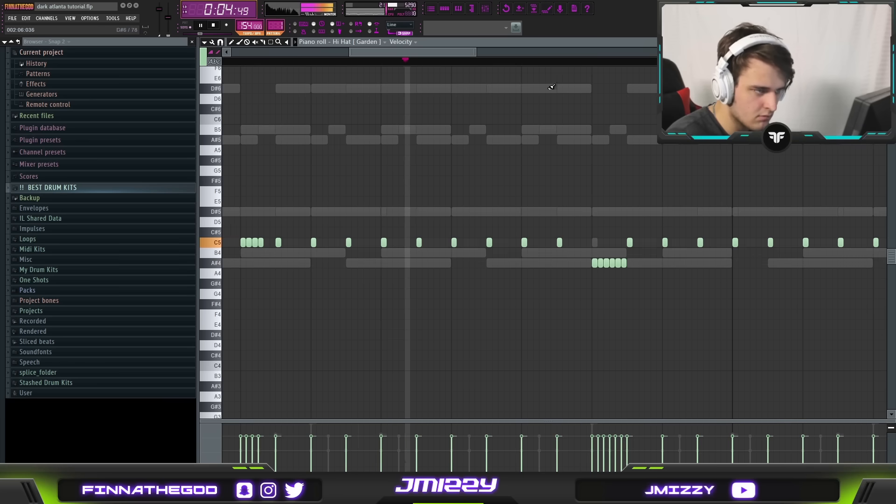
scroll(605, 205, "down", 2)
scroll(565, 224, "up", 3)
key("space")
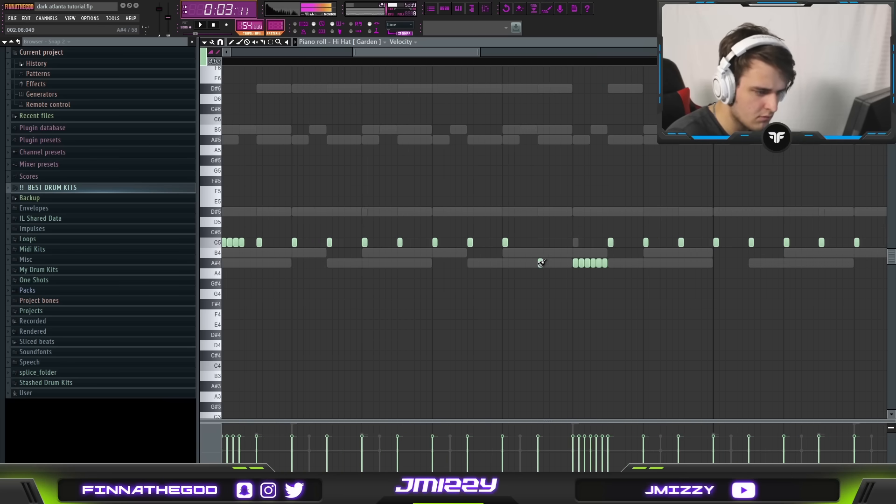
left_click(540, 263)
key("space")
right_click(539, 243)
scroll(538, 177, "down", 3)
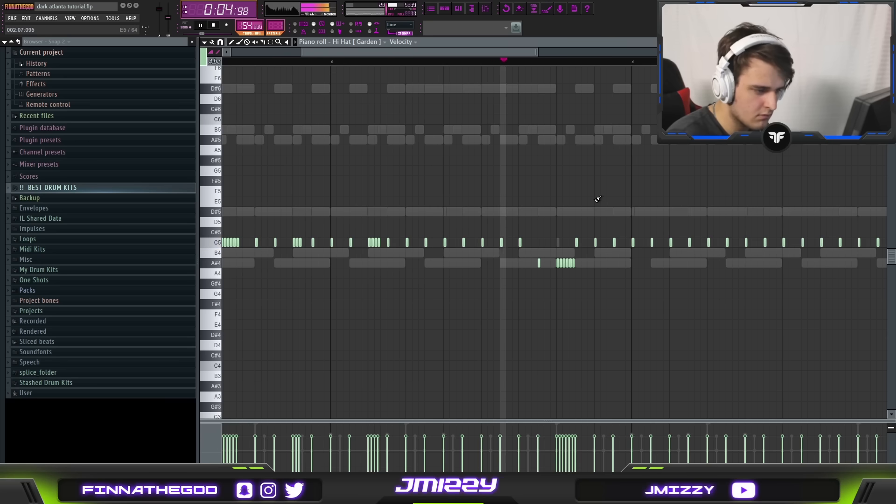
- Paint a four-note C5 hi-hat roll on beat 6 of the third bar and play it back
key("space")
scroll(602, 186, "up", 2)
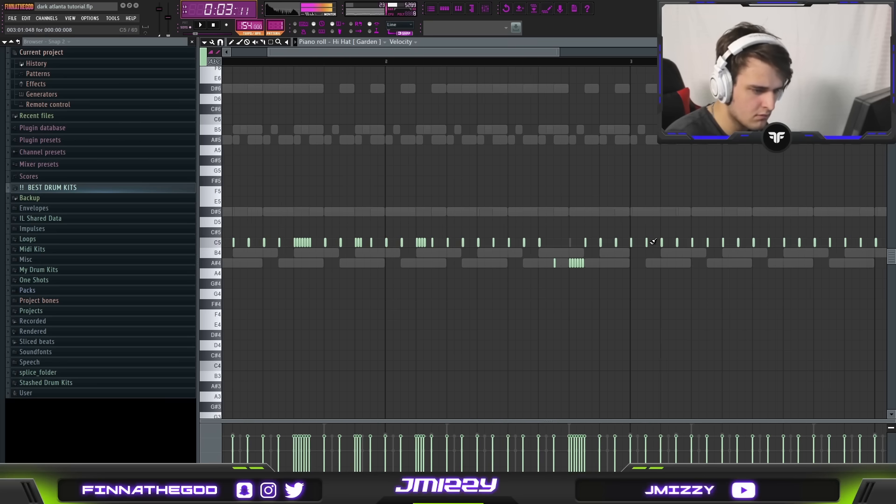
scroll(724, 186, "down", 3)
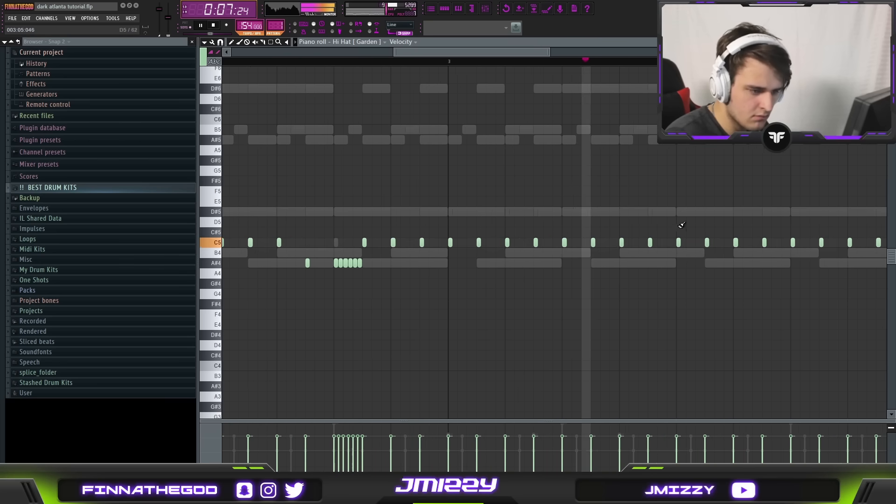
scroll(297, 119, "down", 3)
key("space")
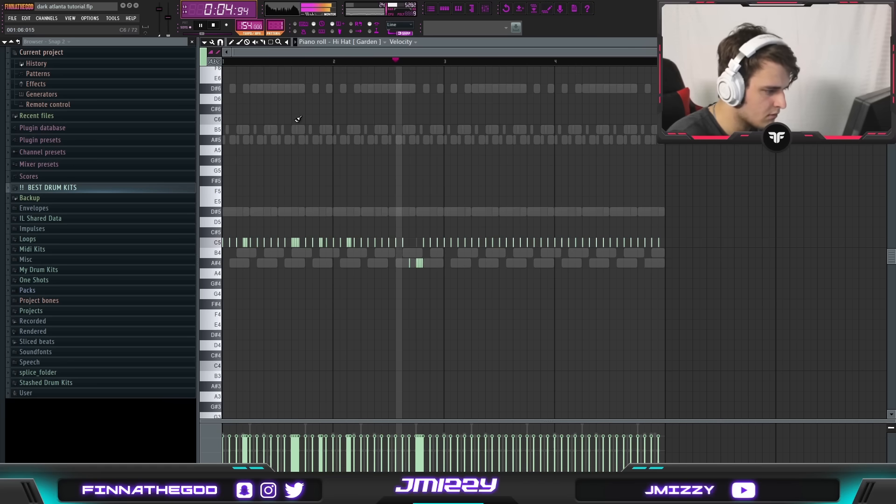
scroll(460, 217, "up", 3)
scroll(513, 238, "up", 2)
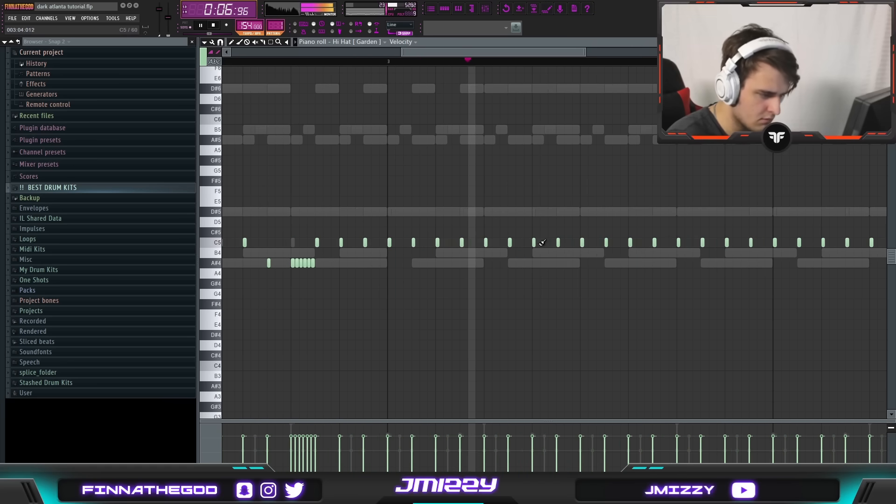
key("space")
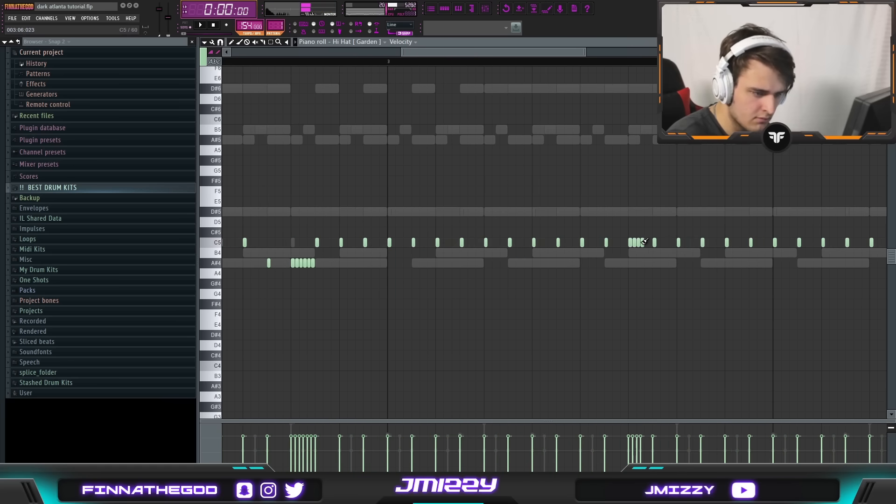
left_click(599, 62)
key("space")
- Paint C5 hi-hat rolls on beats 2 and 5 of the fourth bar, with four and seven notes
scroll(800, 218, "up", 1)
scroll(780, 237, "up", 1)
key("space")
scroll(692, 222, "down", 4)
key("space")
scroll(645, 209, "up", 3)
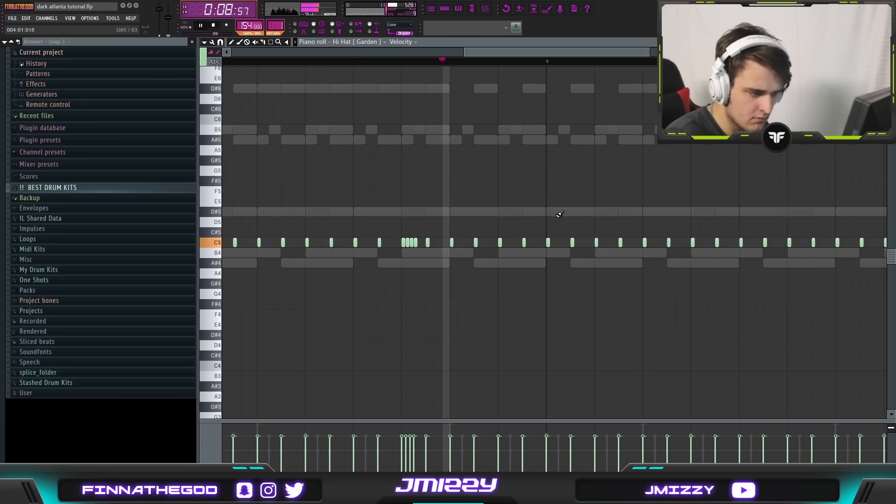
scroll(511, 241, "down", 3)
scroll(507, 244, "up", 1)
scroll(554, 210, "up", 2)
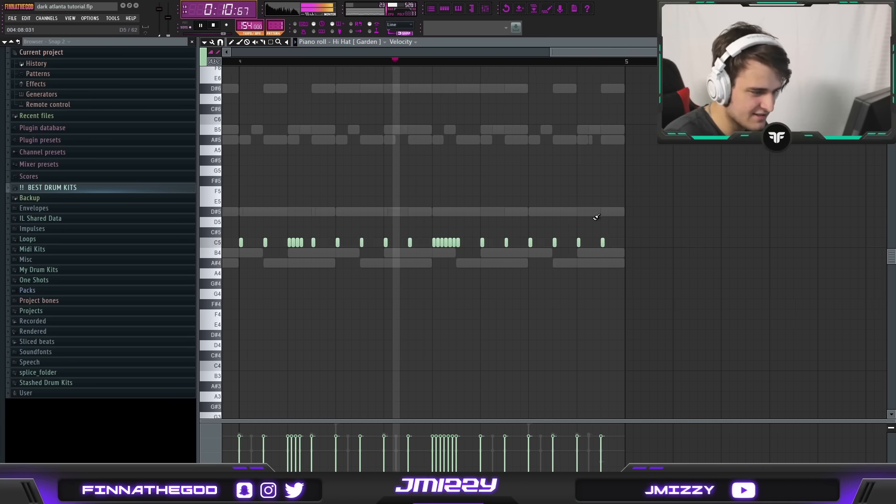
- Add a four-note A#4 hi-hat roll on the fourth bar's last beat and lower the hits leading into it to A#4
scroll(574, 222, "up", 1)
key("space")
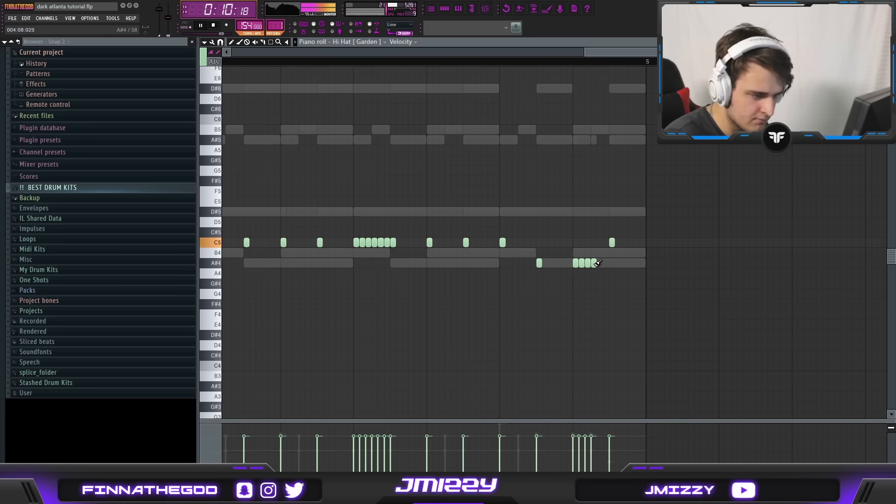
left_click_drag(503, 243, 512, 262)
key("space")
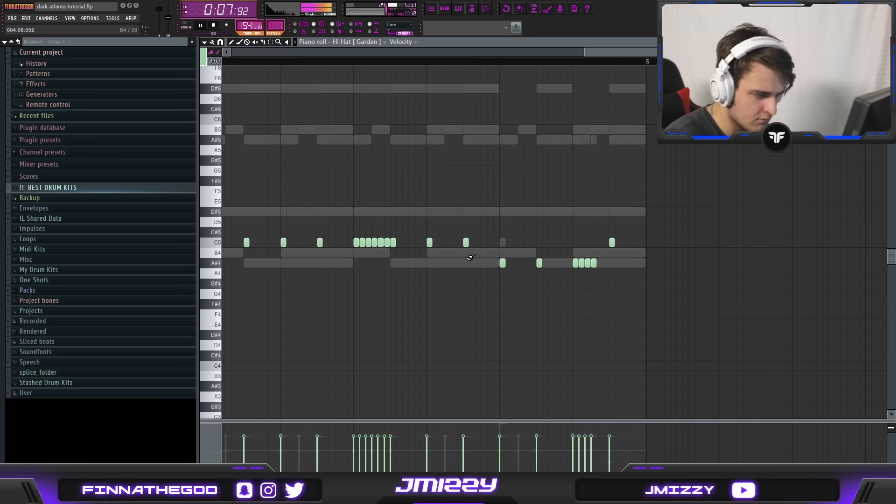
- Add a five-note A4 hi-hat roll on beat 7 of the fourth bar, preceded by a single A4 hit
scroll(472, 247, "up", 1)
mouse_move(463, 242)
left_mouse_down()
mouse_move(466, 274)
mouse_move(538, 273)
mouse_move(552, 243)
left_mouse_up()
left_click(515, 273)
key("space")
key("space")
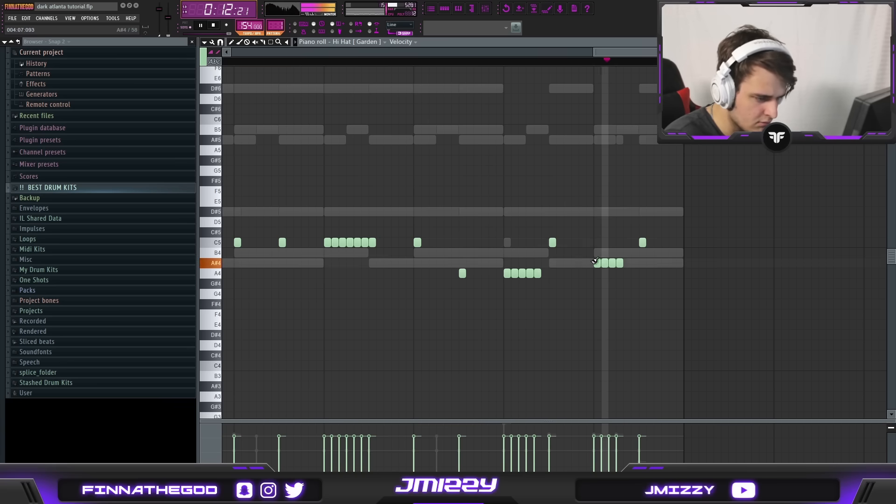
scroll(596, 263, "down", 2)
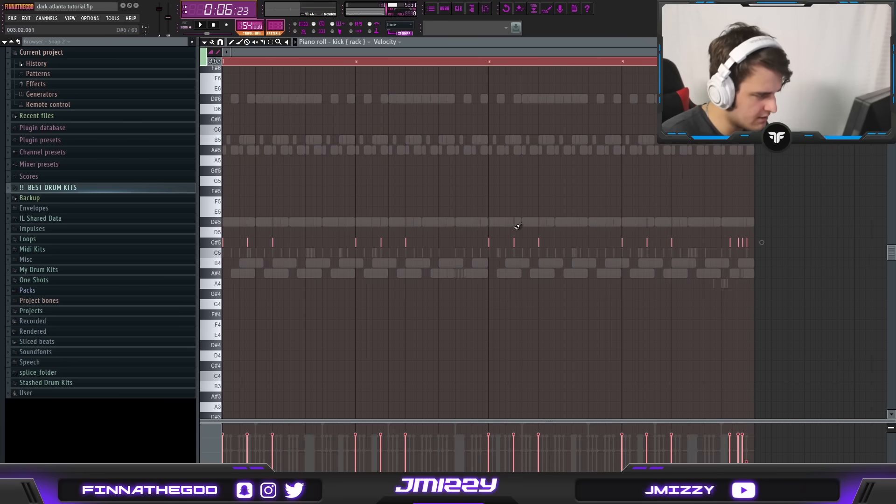
- Transpose all the kick notes down one semitone to C5 and play back the fourth bar
key("shift+Down")
key("space")
left_click(694, 61)
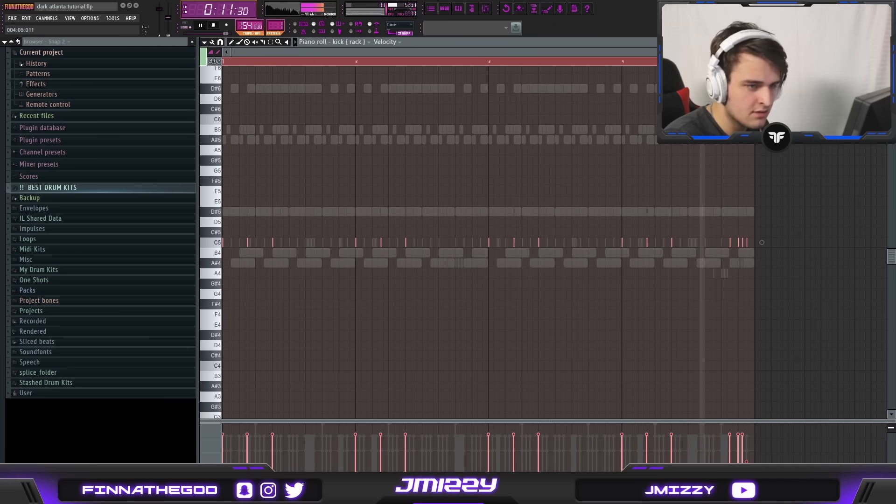
- Delete the surplus kick hits at the end of the fourth bar and give the last kick the same velocity as the one before
scroll(646, 196, "up", 3)
right_click(806, 243)
right_click(813, 244)
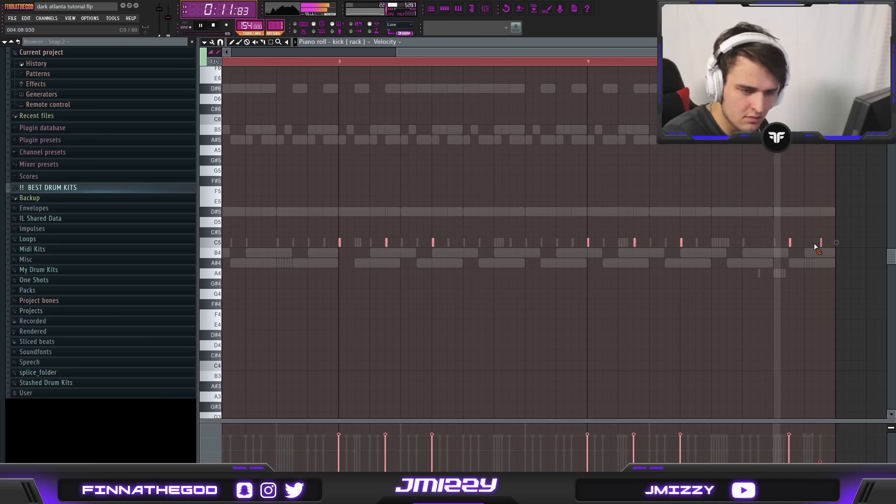
left_click(790, 242)
left_click(821, 243)
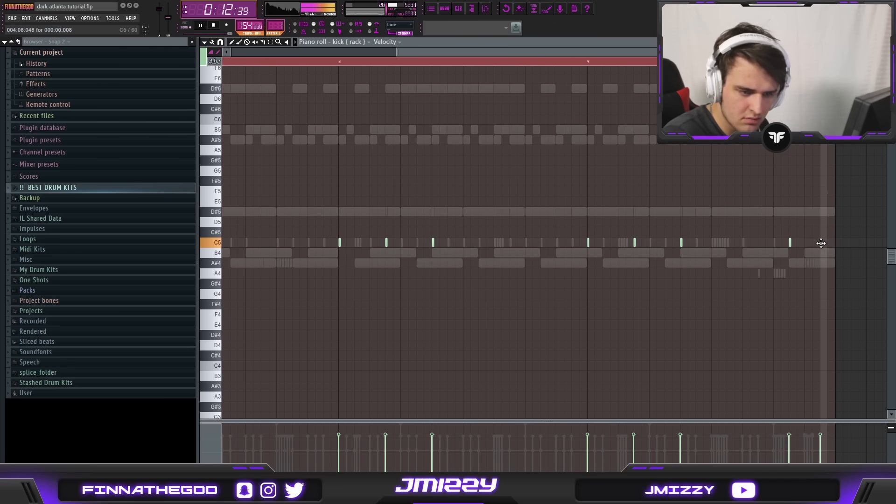
scroll(820, 243, "up", 2)
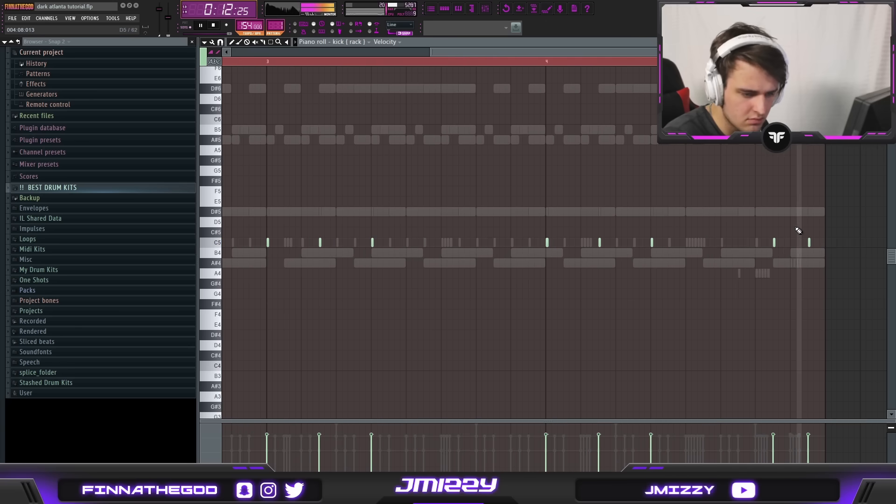
scroll(796, 237, "down", 2)
- Look through the open hat ( OH 7 ) piano roll and the Snare [ Plugg ] channel settings
left_click(445, 11)
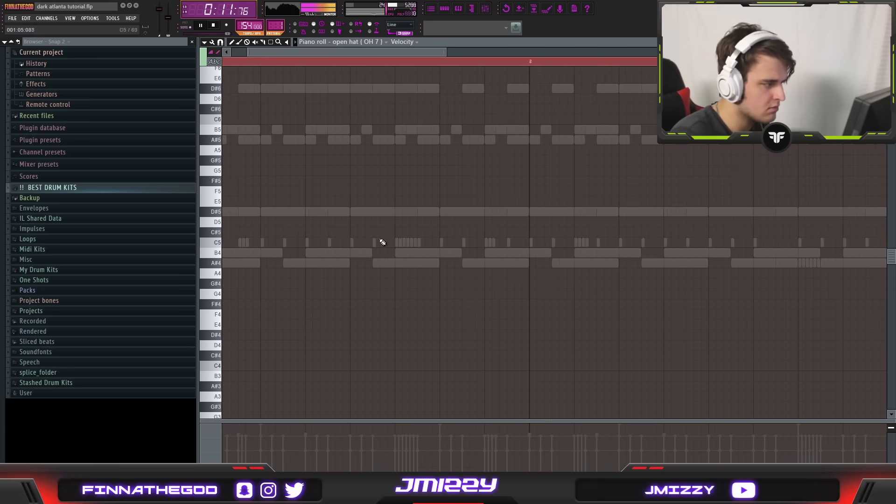
scroll(380, 242, "down", 2)
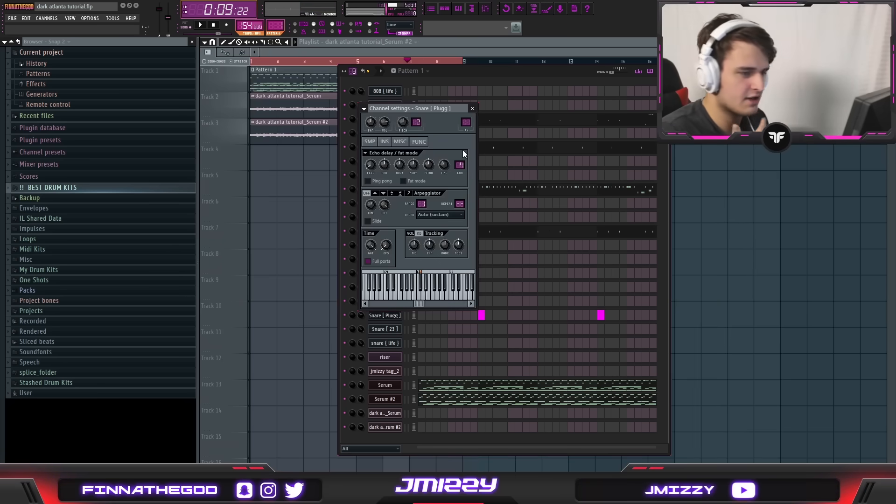
left_click(473, 109)
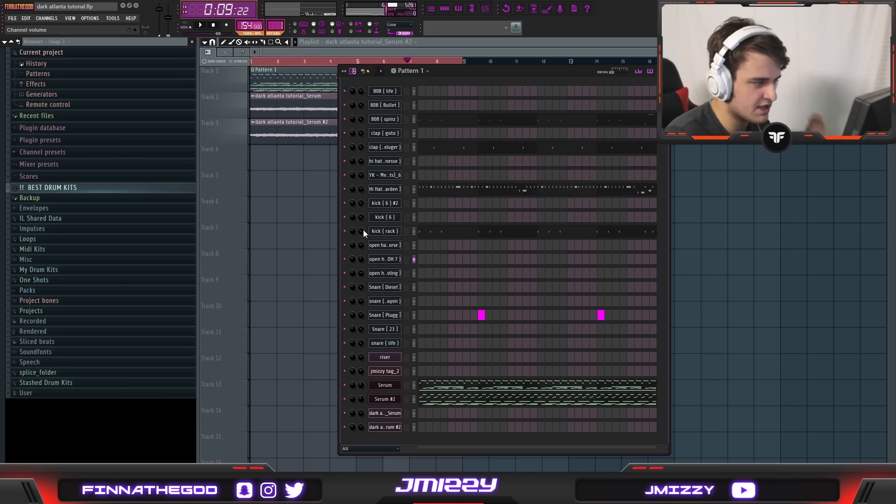
left_click(388, 316)
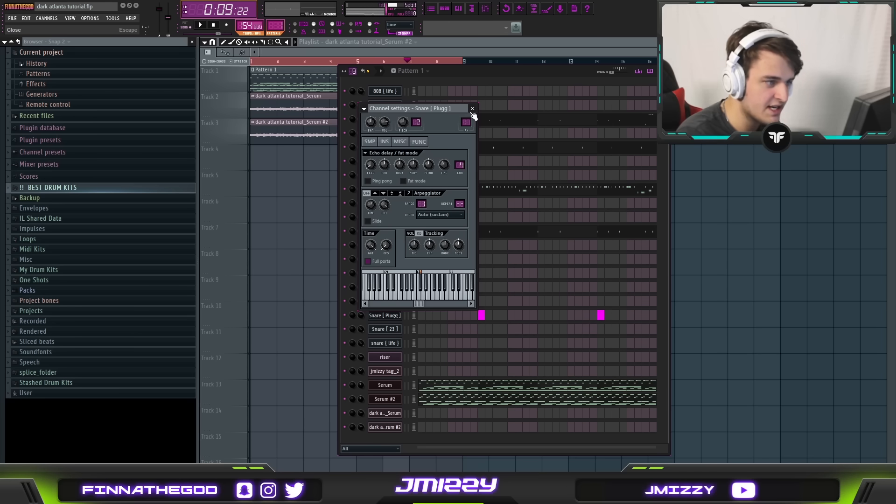
left_click(471, 111)
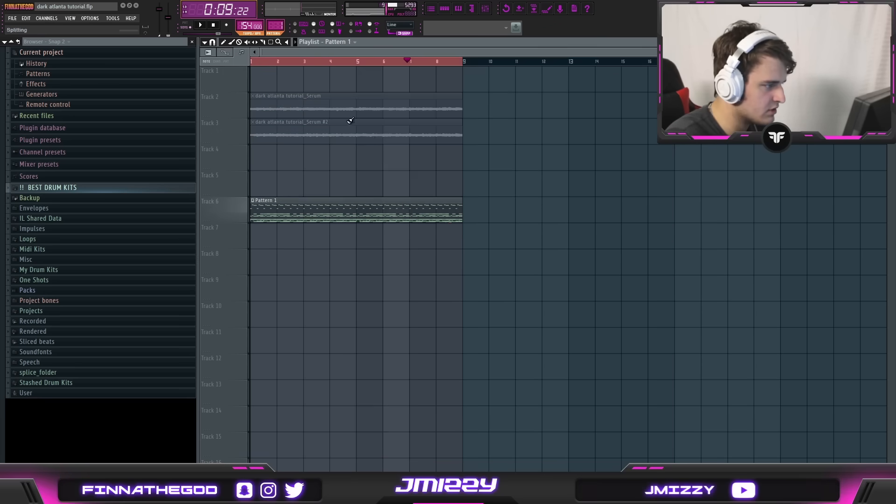
- Separate Pattern 1's channel clips onto their own tracks, with Serum #2 on Track 6, Snare [ 23 ] on Track 11 and Serum on Track 12
left_click_drag(263, 223, 369, 196)
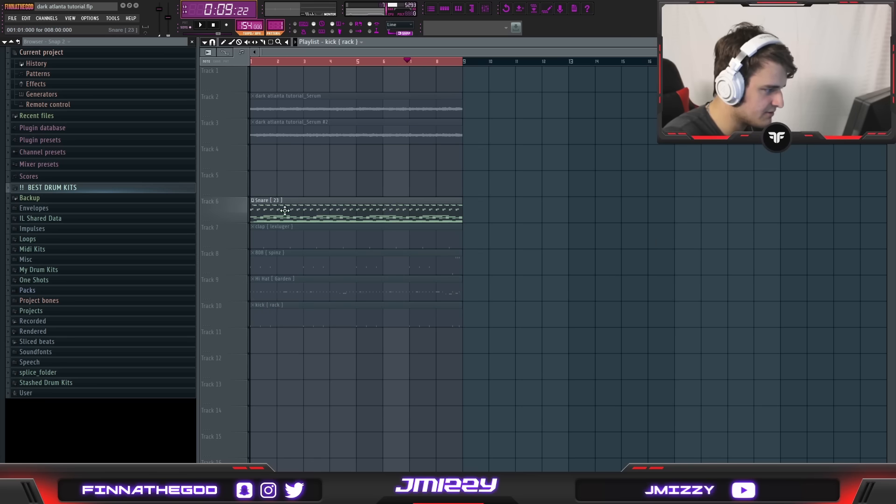
left_click_drag(275, 214, 272, 377)
left_click_drag(309, 213, 293, 191)
left_click(243, 229)
mouse_move(243, 229)
left_mouse_down()
mouse_move(250, 300)
mouse_move(242, 352)
left_mouse_up()
left_click(245, 349)
left_click(245, 377)
- Duplicate the eight-bar clips on Tracks 6 to 12 three times, filling the arrangement through bar 32
left_click_drag(470, 368, 309, 141)
left_click_drag(508, 402, 325, 199)
key("ctrl+b")
key("ctrl+b")
key("ctrl+b")
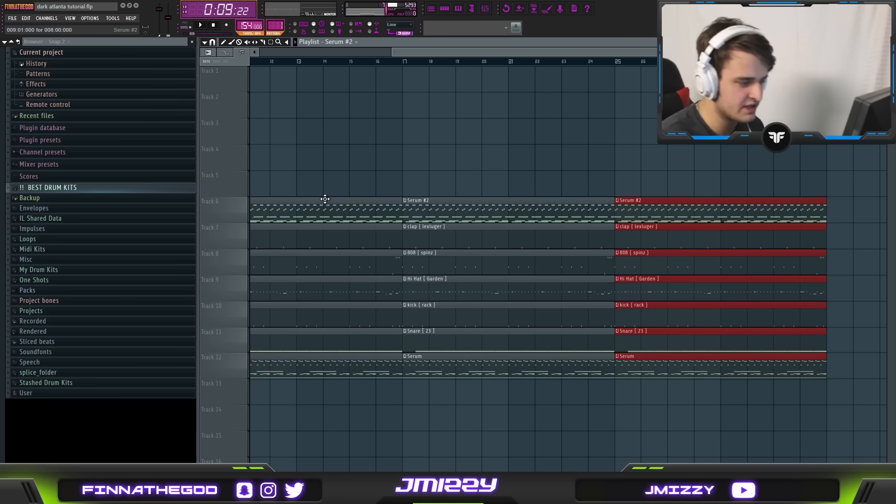
scroll(350, 194, "down", 3)
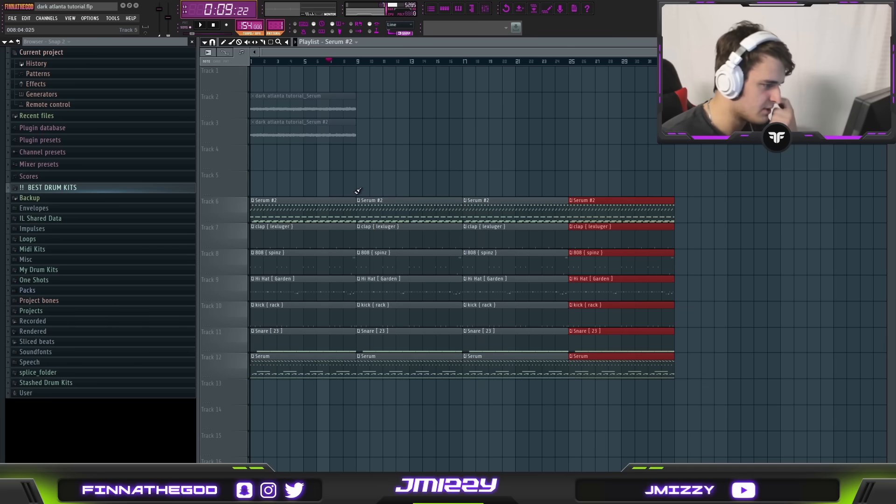
- Audition the melody tracks on their own and move the two Serum audio clips to start at bar 9
key("space")
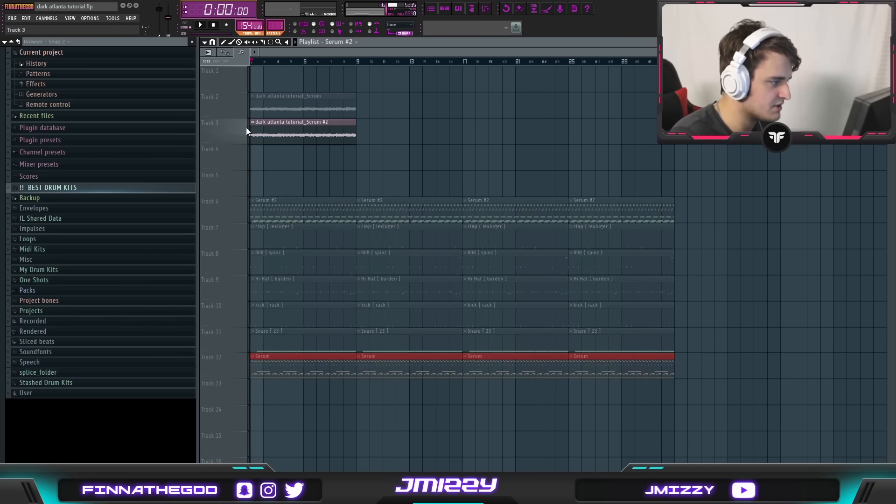
left_click_drag(249, 117, 264, 67)
left_click(249, 216)
left_click(249, 139)
left_click(248, 113)
key("space")
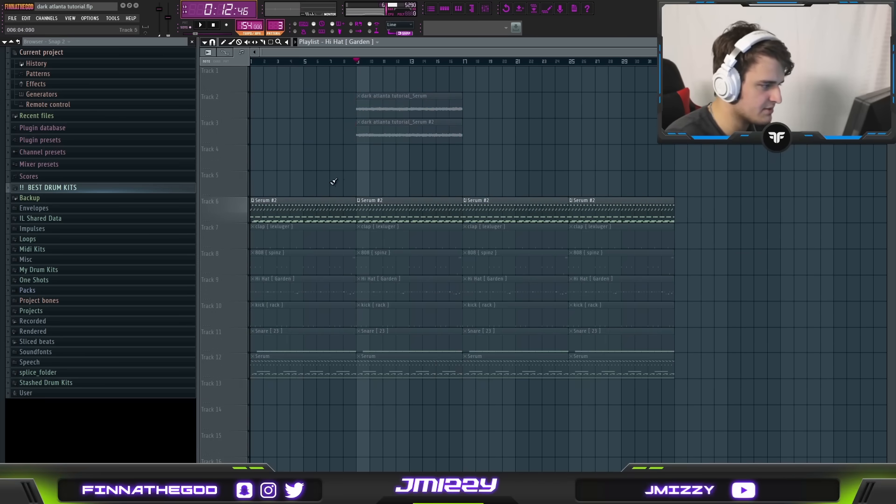
- Audition the Serum pattern track on its own and reduce it to a single clip at bar 17 on Track 14
key("space")
left_click(248, 375)
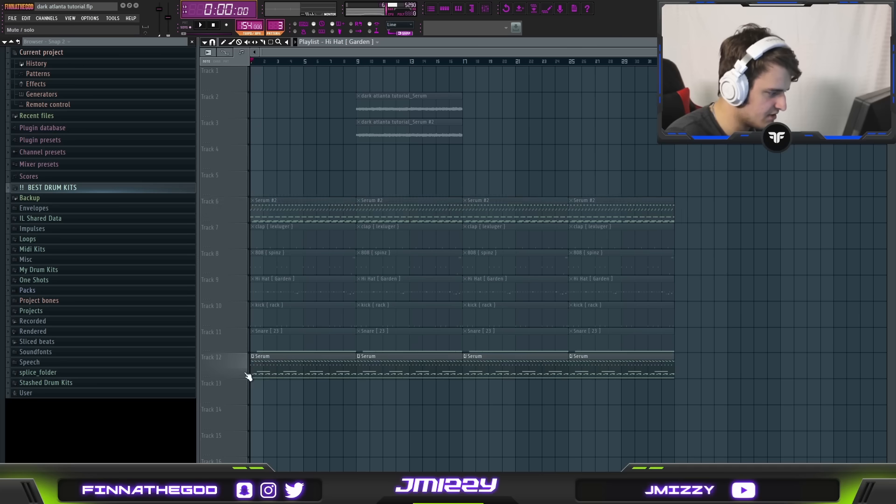
key("space")
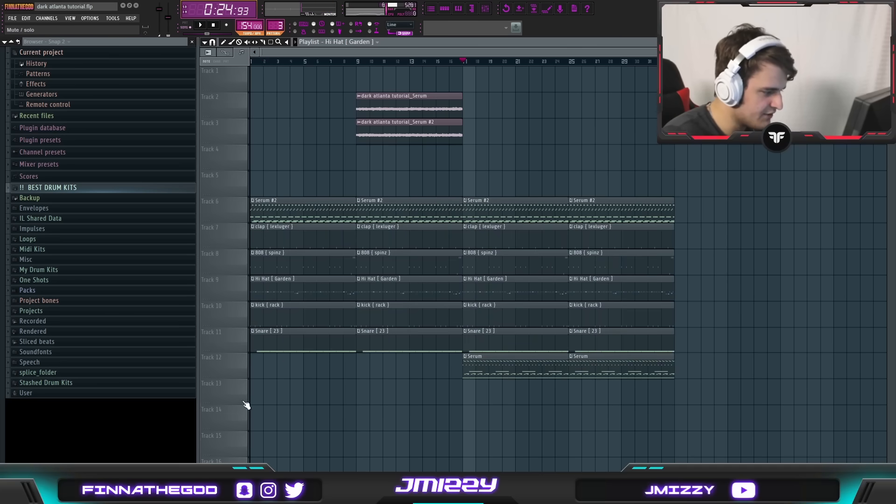
left_click(249, 378)
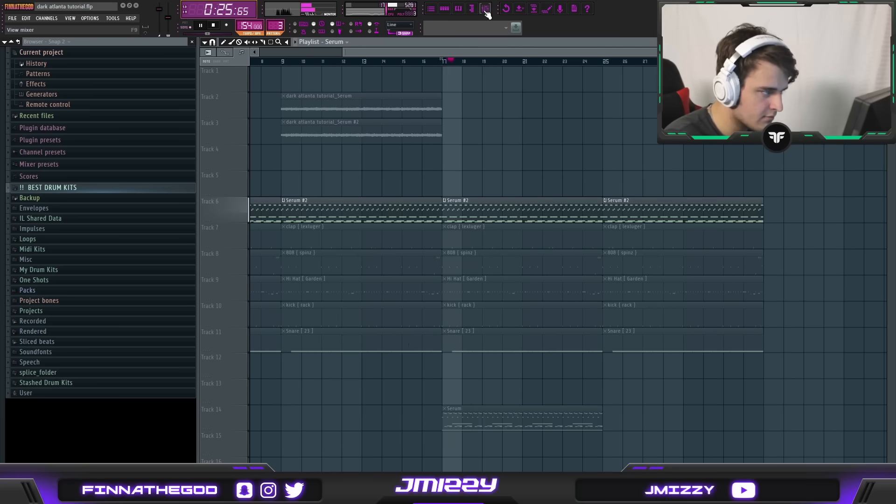
- Create a HalfTime mix level automation clip for Serum #2 over bars 17 to 24 and move the Serum clip to bar 25
left_click(487, 12)
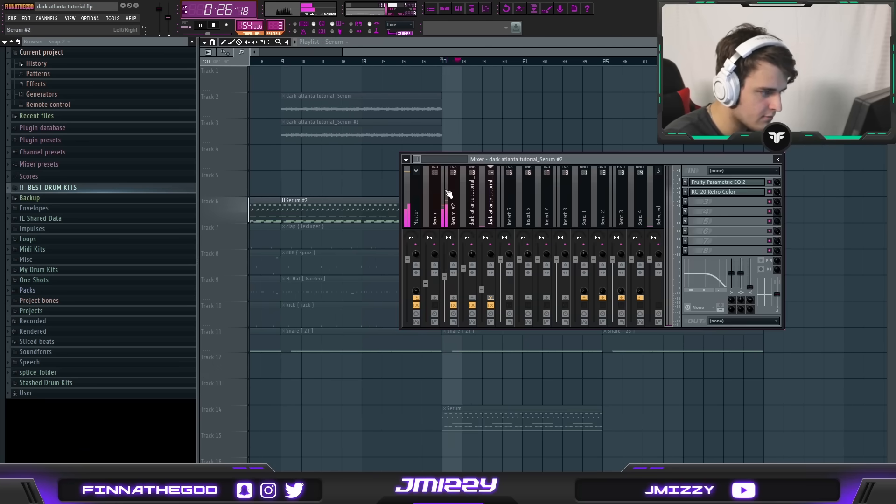
key("space")
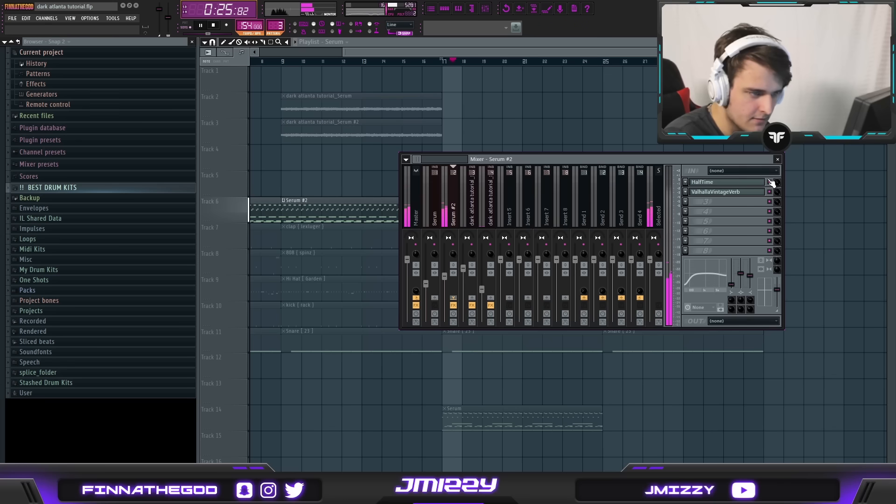
key("space")
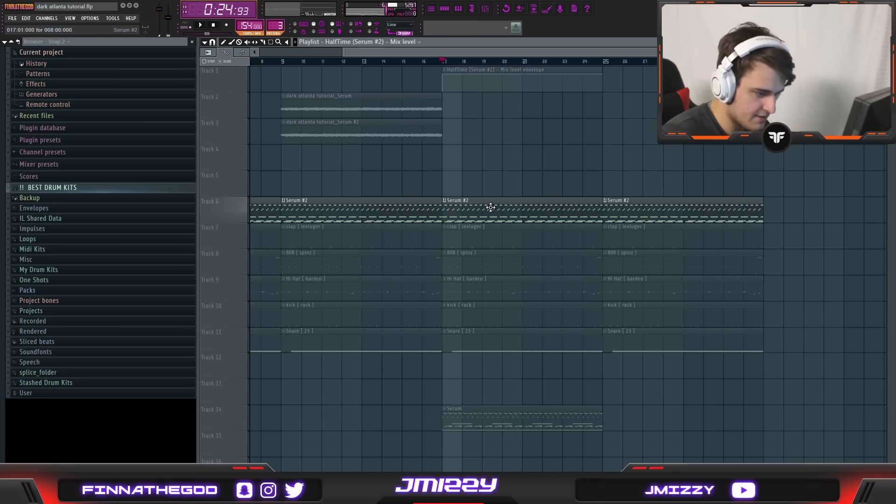
left_click_drag(484, 366, 640, 360)
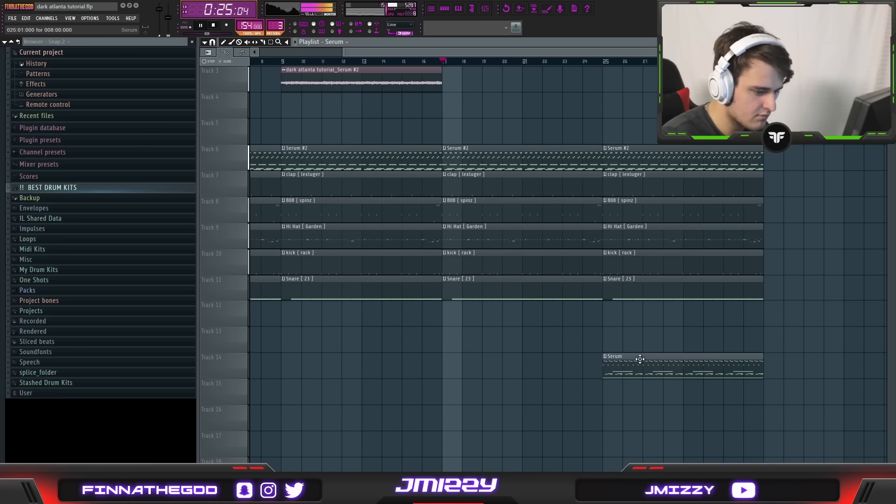
scroll(496, 282, "down", 2)
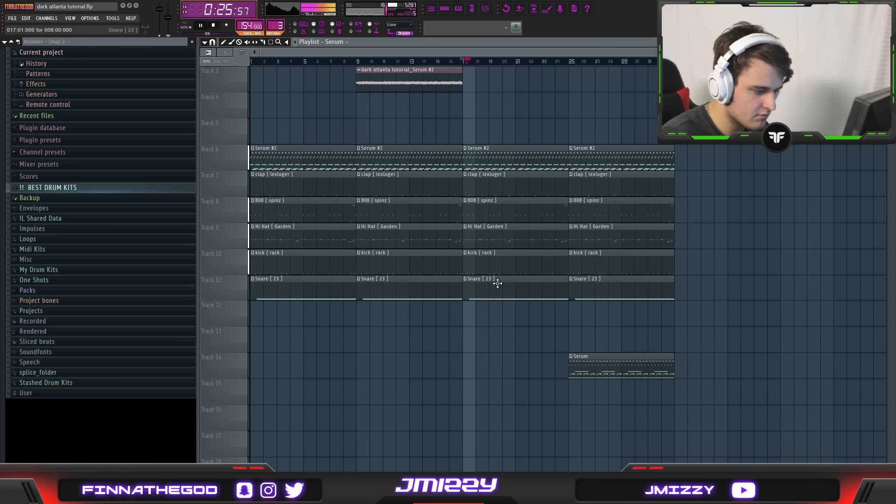
- Try the arrangement without the Snare [ 23 ] clips before bar 25 and put the clips back
scroll(498, 279, "up", 2)
right_click(508, 346)
right_click(411, 345)
right_click(310, 340)
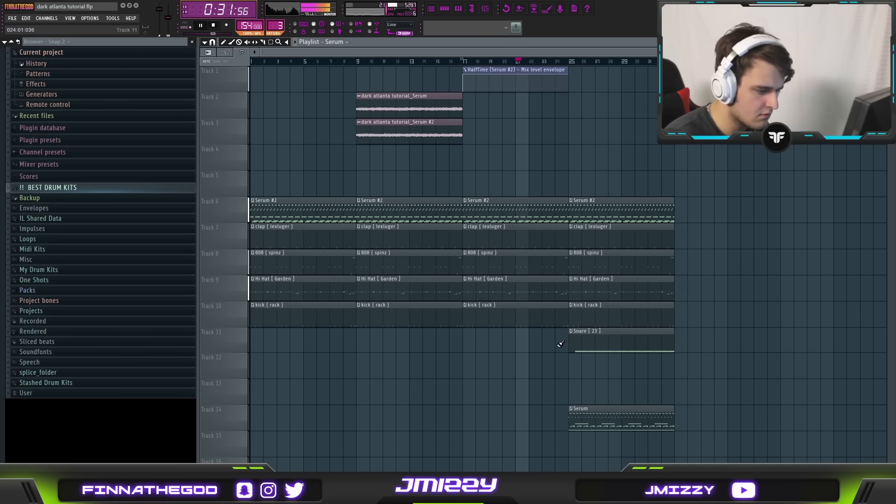
key("ctrl+z")
right_click(472, 344)
right_click(320, 344)
left_click(488, 346)
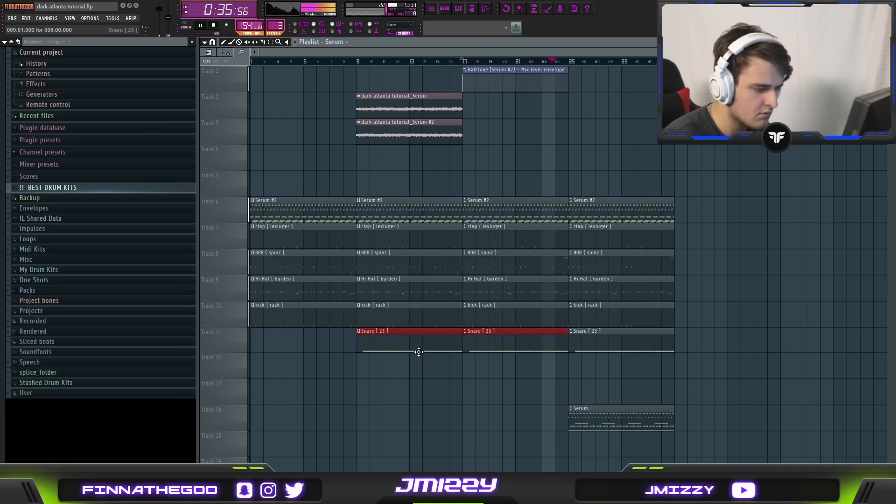
left_click(303, 345)
- Duplicate the 808 clip to bar 33, set up the Effector filter on the dark atlanta tutorial_Serum insert, and play the section
left_click(653, 255)
key("ctrl+b")
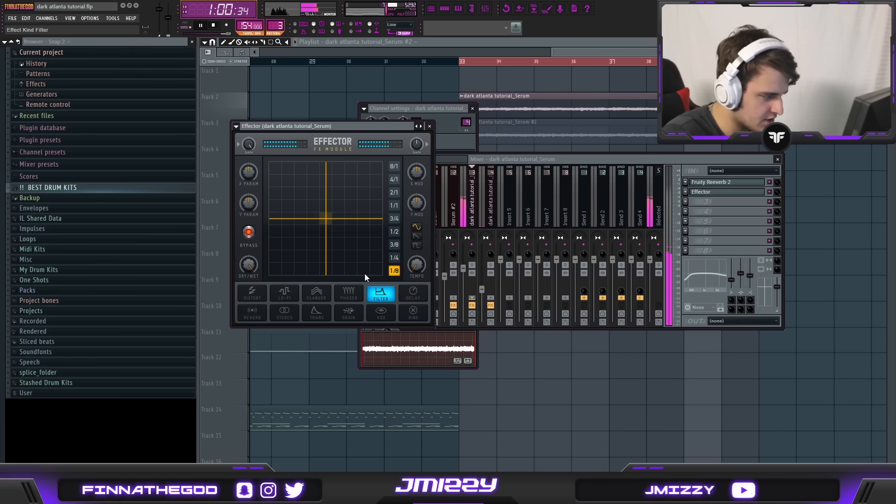
left_click(321, 236)
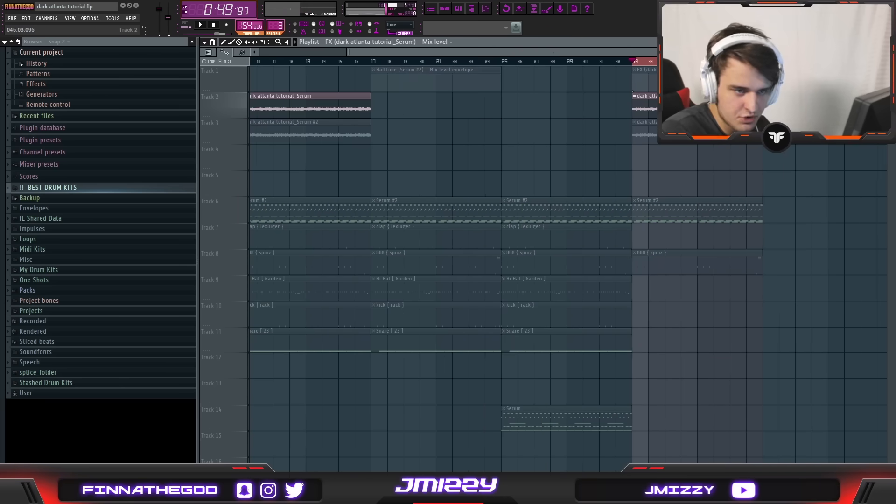
key("space")
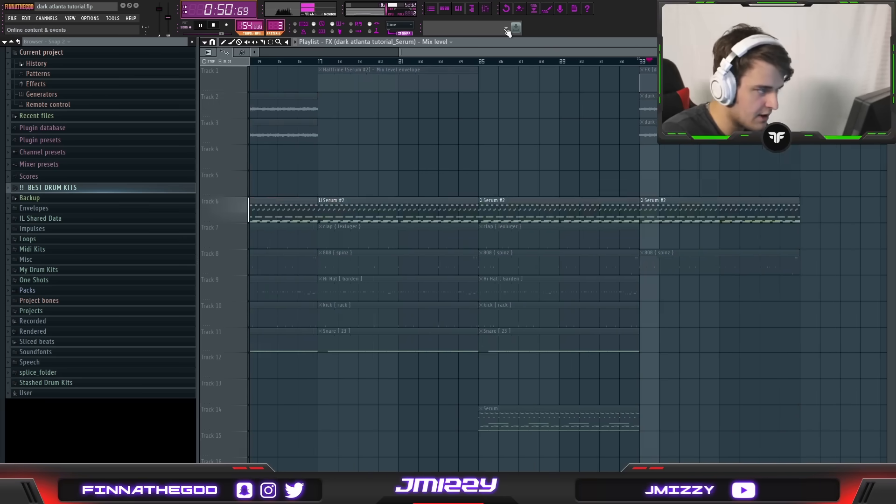
- Select bars 33 to 40 and set up an Effector filter on the Serum #2 insert with a mix level automation clip
left_click_drag(640, 60, 800, 60)
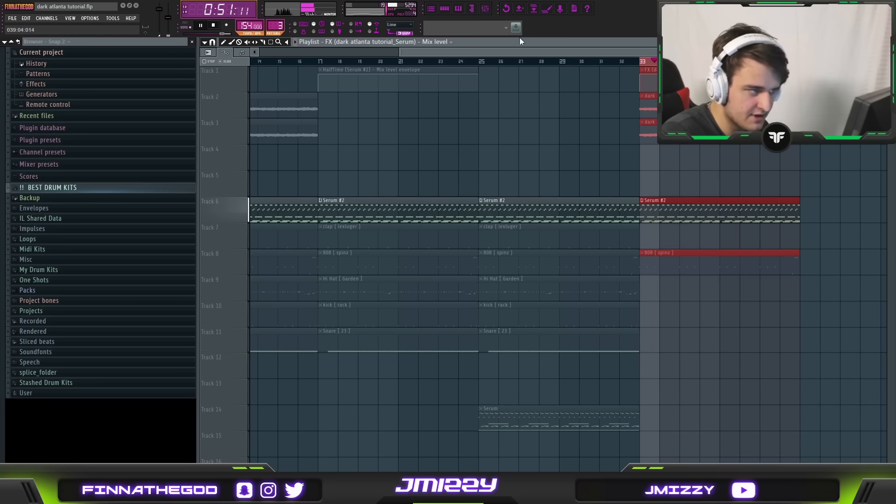
key("F9")
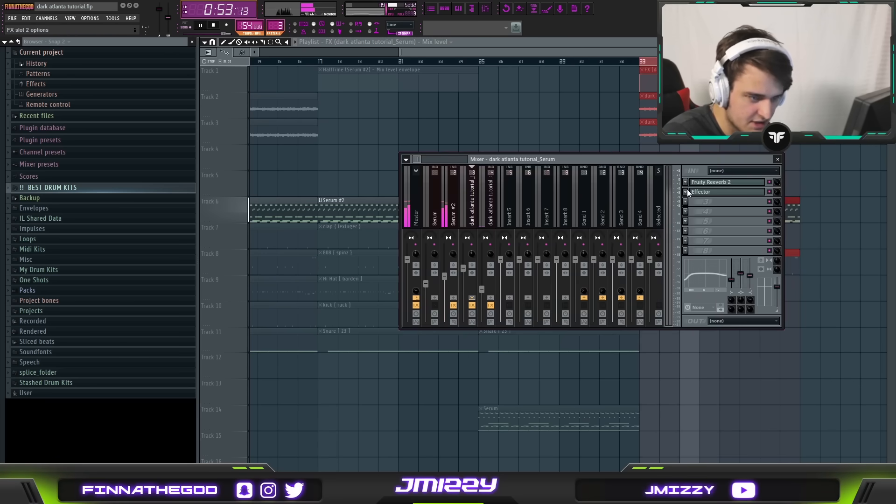
left_click(447, 216)
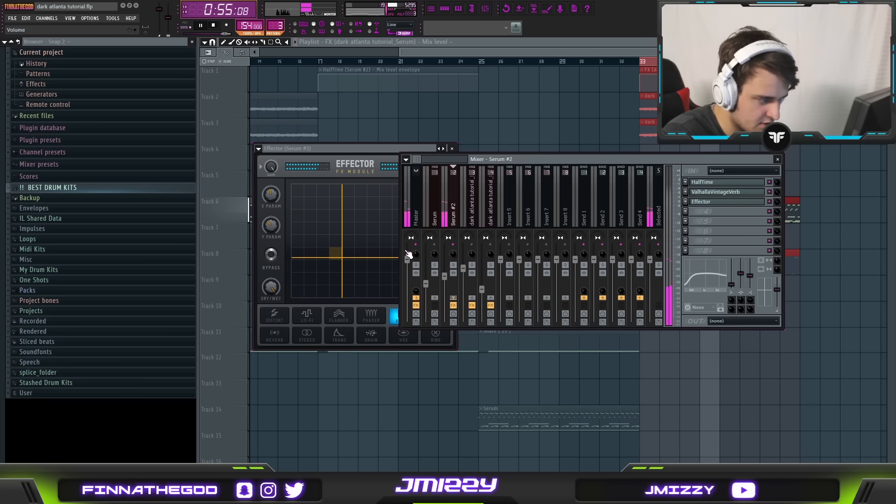
left_click(335, 260)
left_click_drag(335, 260, 337, 261)
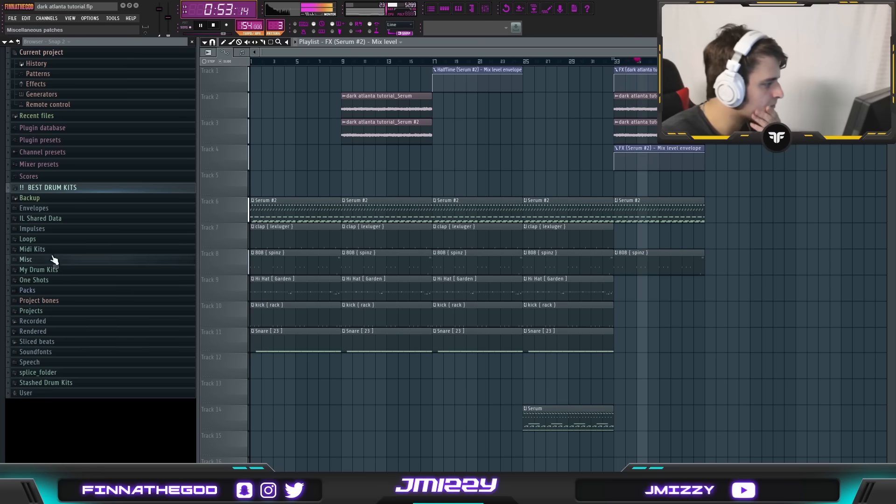
- Audition the laugh samples in the JMizzy - Demonic FX folder and place fx { laugh low pitch } at bar 1 on Track 12
left_click(40, 270)
left_click(51, 290)
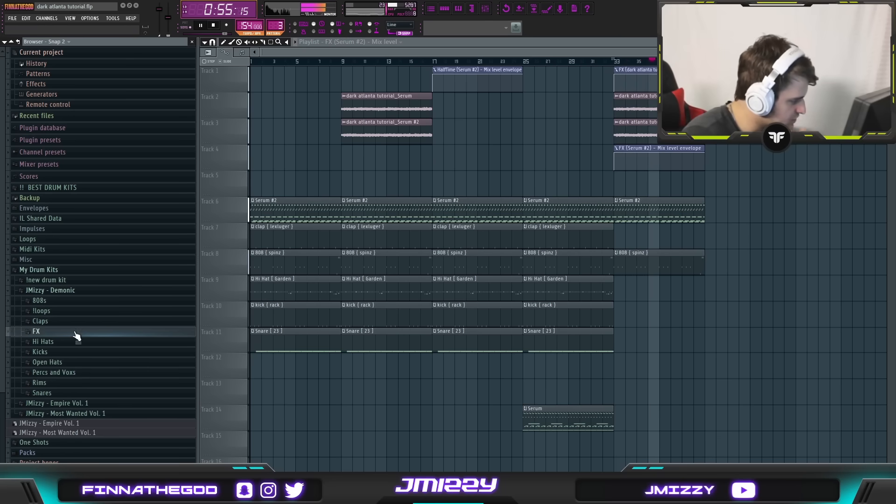
left_click(84, 331)
left_click(79, 328)
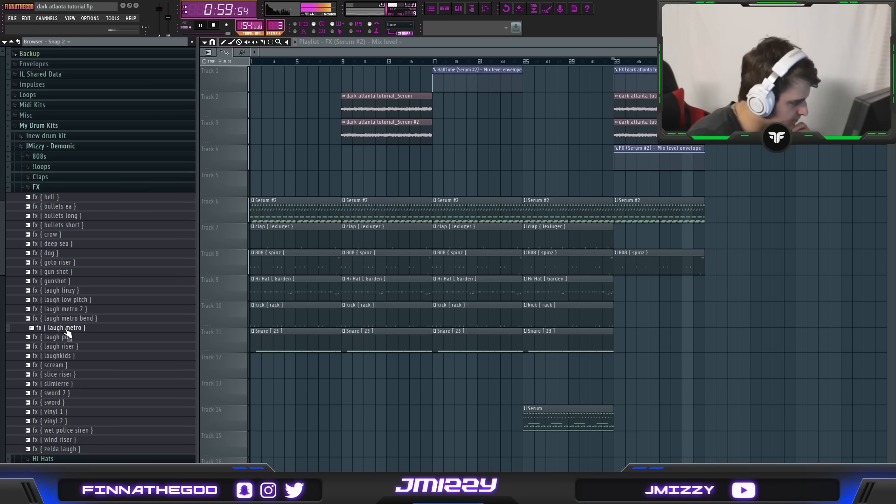
left_click(65, 291)
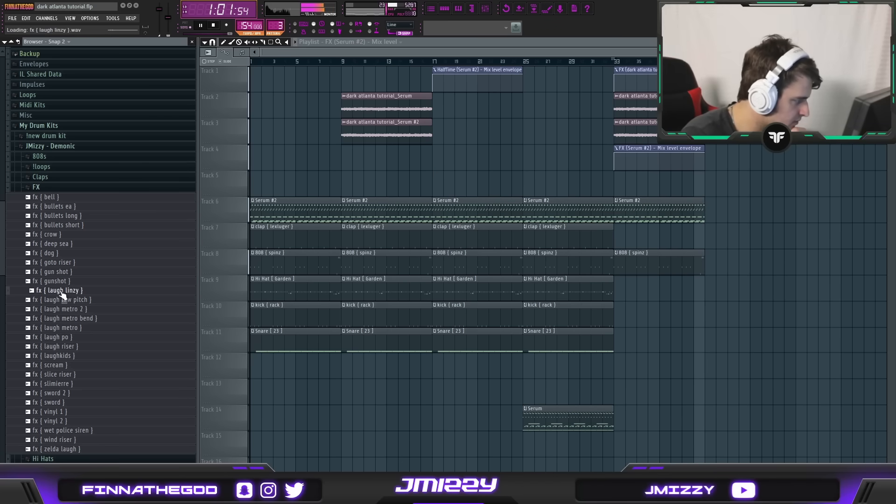
left_click_drag(63, 299, 255, 361)
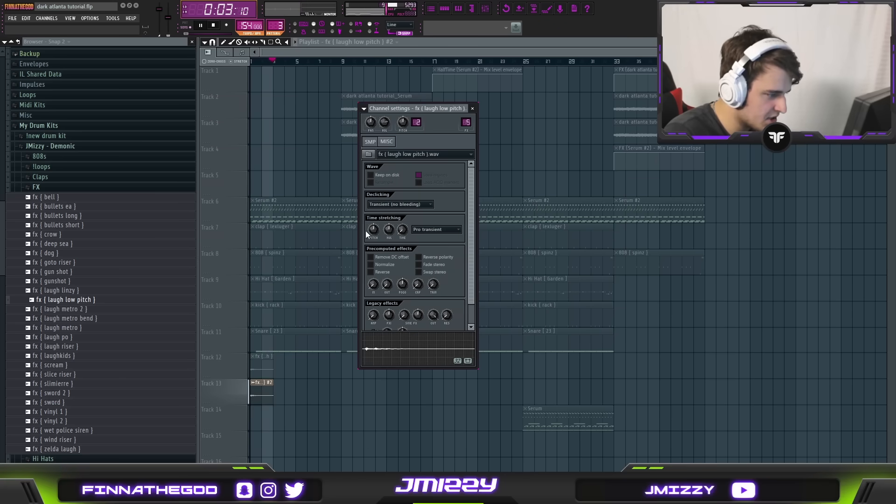
- Enable Remove DC offset for fx { laugh low pitch } #2 on Track 13, unmute Track 12 and stop playback
left_click(370, 257)
left_click(244, 375)
key("space")
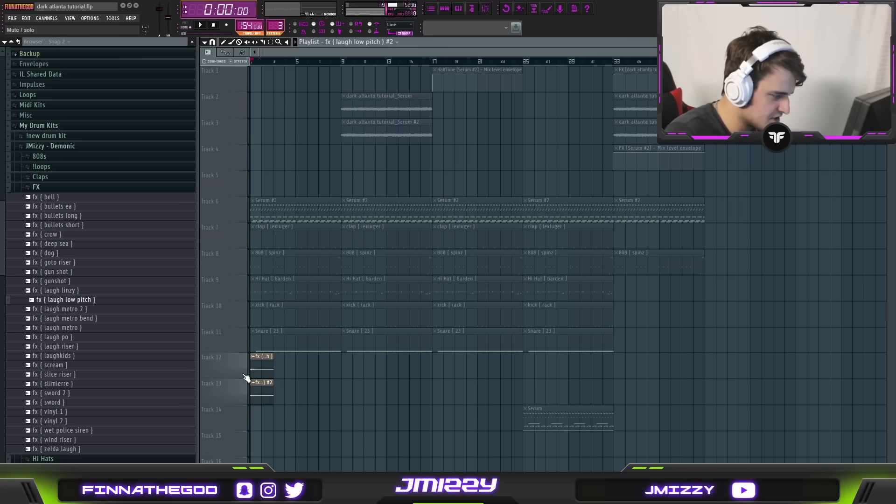
- Duplicate the whole arrangement twice in sequence and delete the last copy's clips from bar 97 onward
key("ctrl+a")
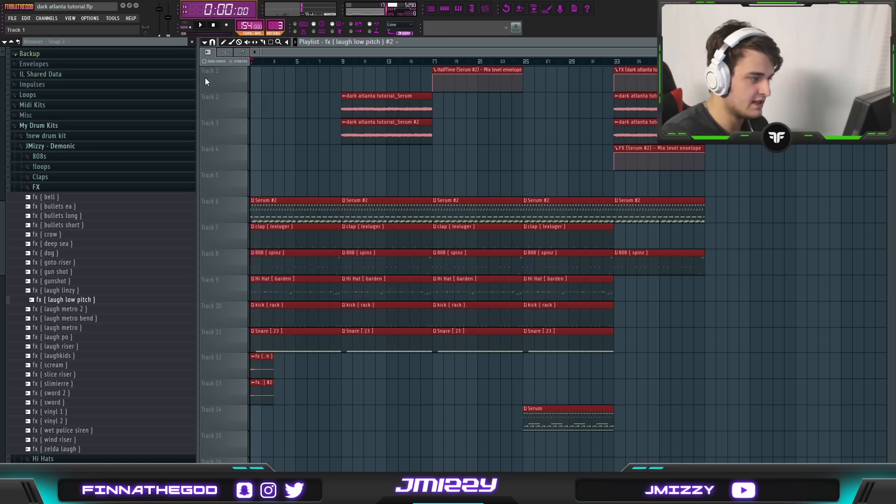
key("ctrl+b")
key("ctrl+b")
scroll(775, 355, "down", 4)
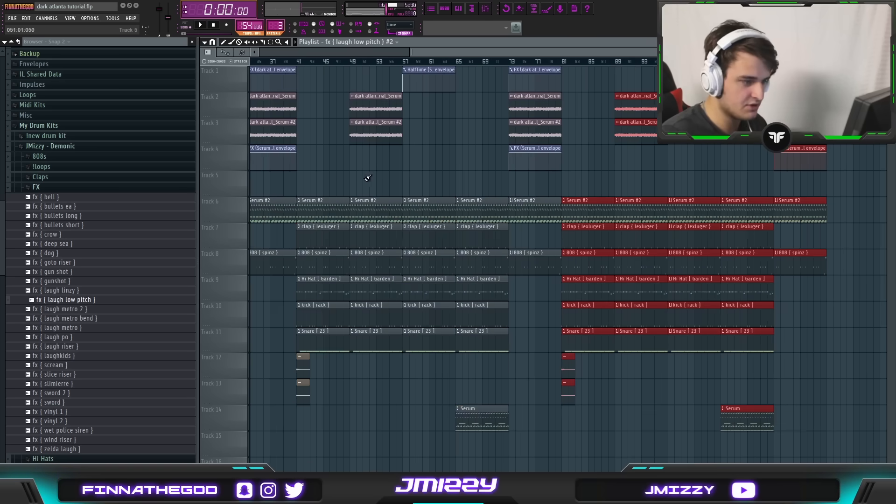
left_click_drag(854, 430, 709, 98)
key("Delete")
- Move all playlist clips eight bars later so the arrangement starts at bar 9, and clear the selection
left_click_drag(765, 378, 645, 50)
left_click_drag(754, 457, 253, 69)
left_click_drag(271, 199, 309, 211)
left_click(284, 177)
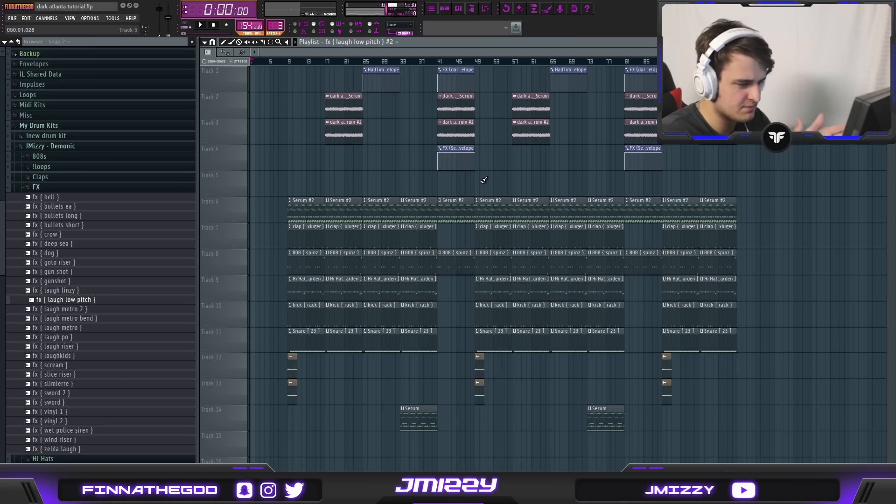
- Copy the melody, audio and effect automation clips of the section at bar 41 to bar 1 and play the intro
left_click_drag(465, 237, 443, 52)
left_click_drag(448, 70, 262, 70)
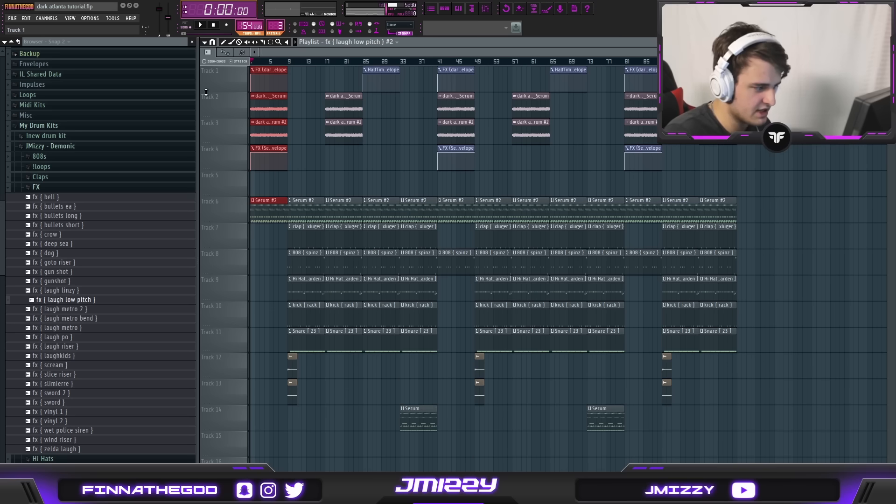
scroll(235, 119, "up", 4)
key("space")
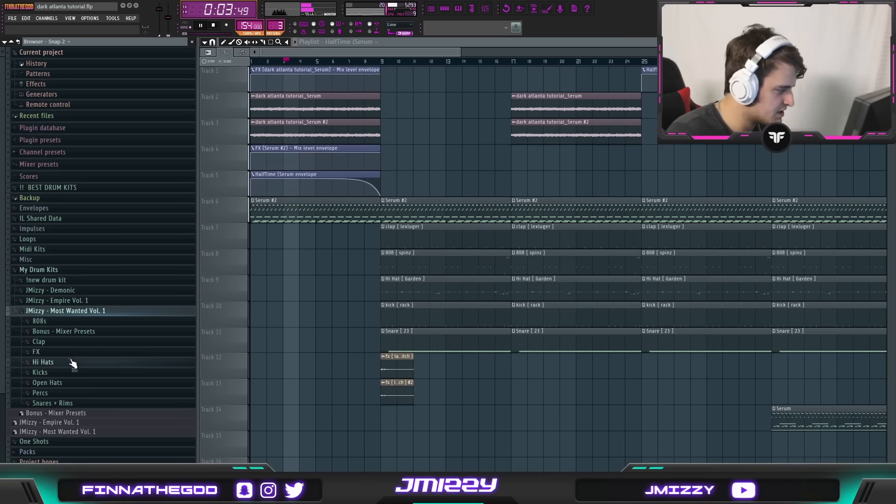
- Look through the Hi Hats folder of the JMizzy - Most Wanted Vol. 1 kit and collapse it again
left_click(70, 363)
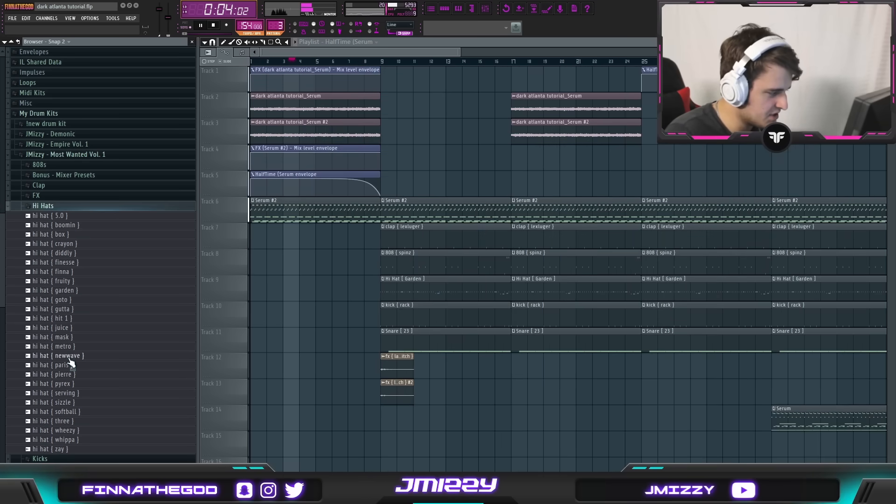
left_click(46, 243)
left_click(45, 243)
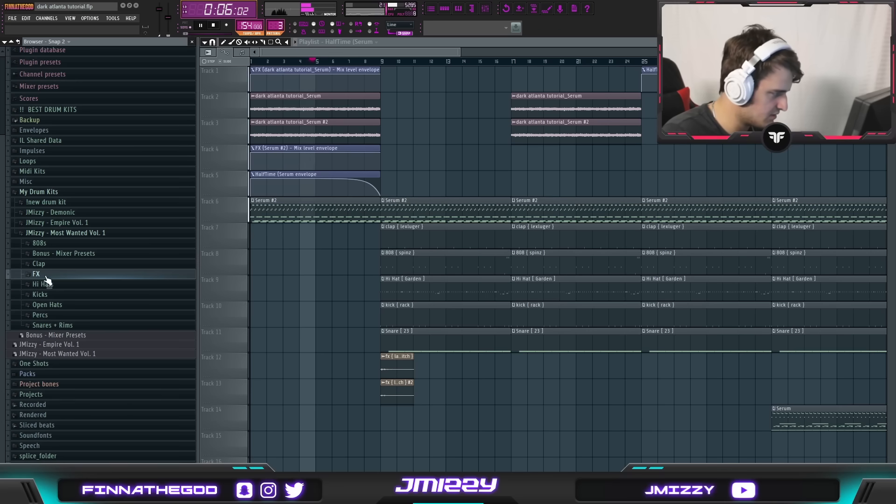